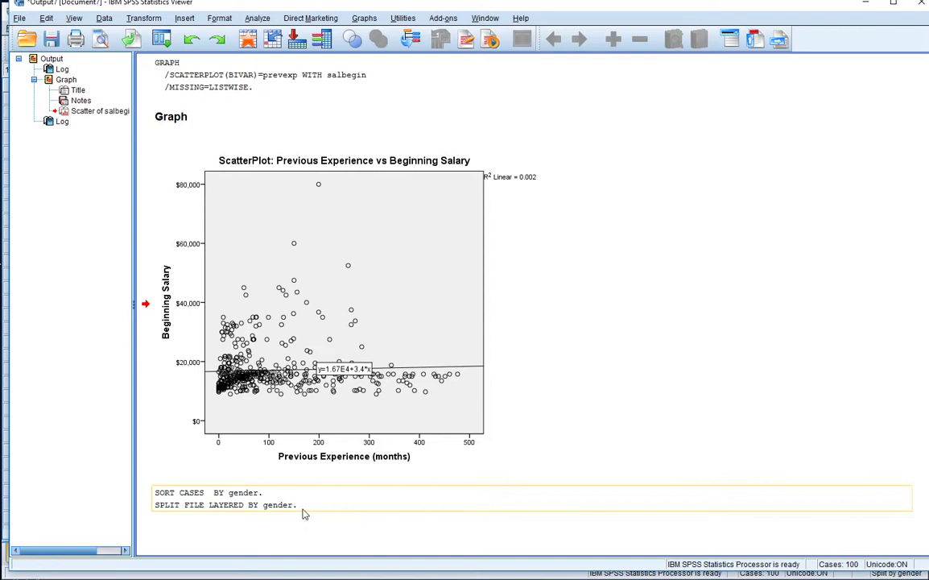
- Create a simple scatterplot with Beginning Salary on the Y axis and Previous Experience (months) on the X axis
click(276, 463)
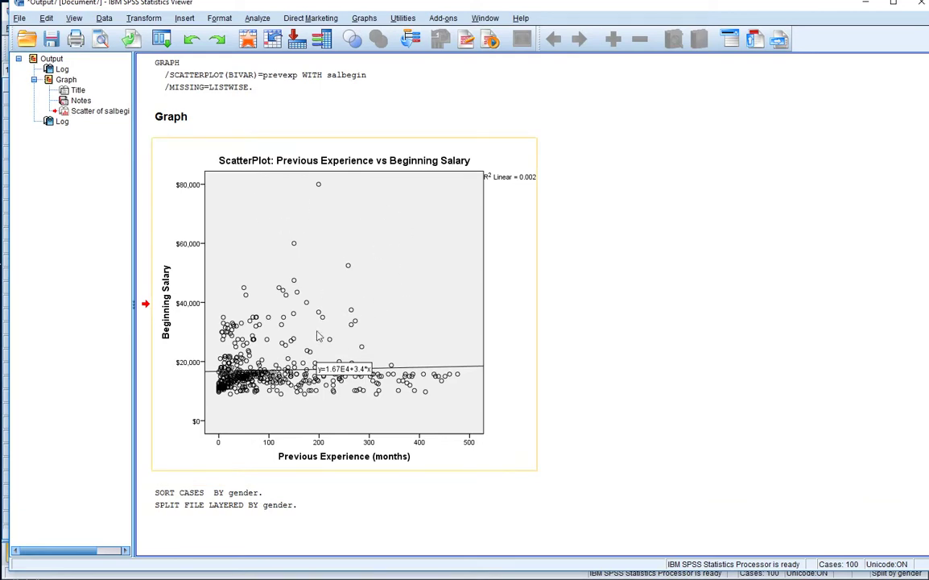
click(363, 19)
mouse_move(401, 116)
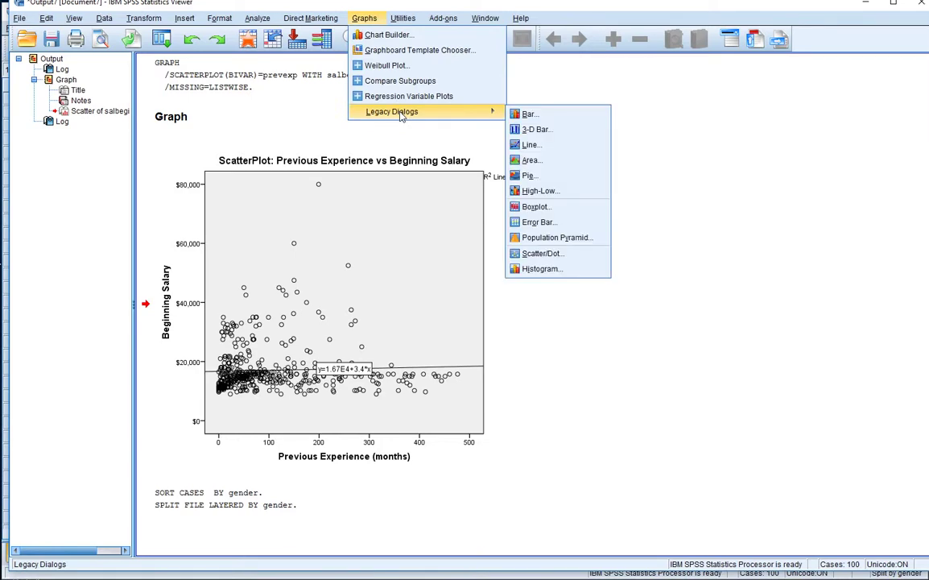
click(556, 254)
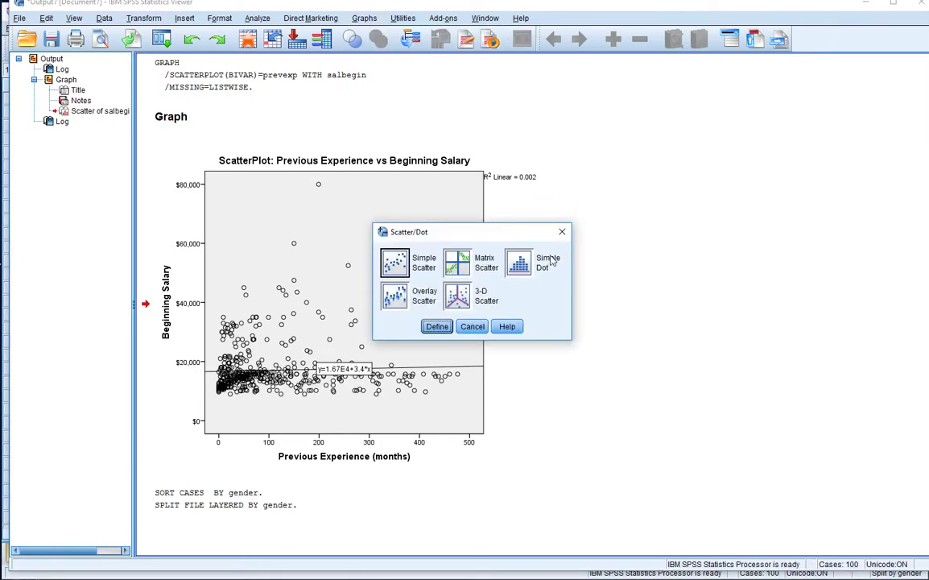
click(437, 326)
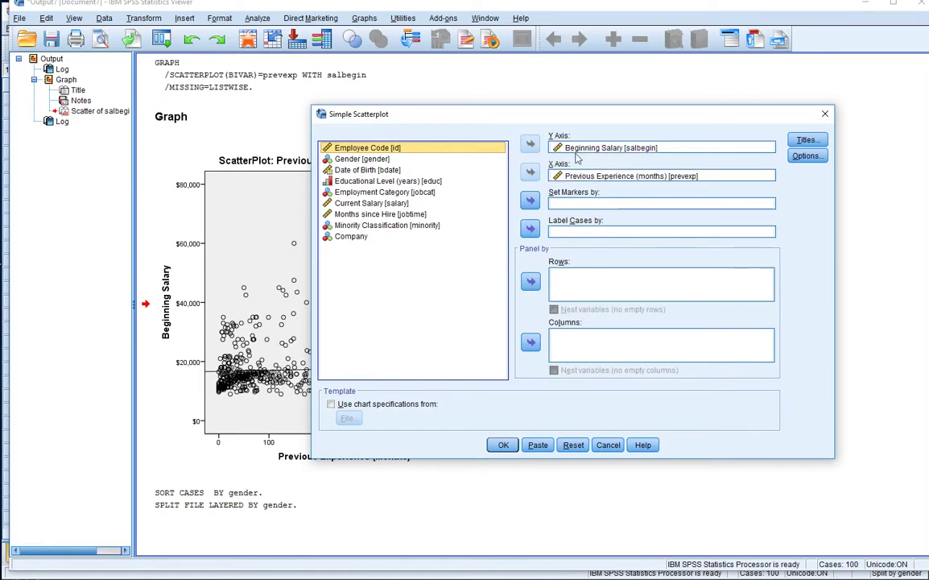
click(505, 447)
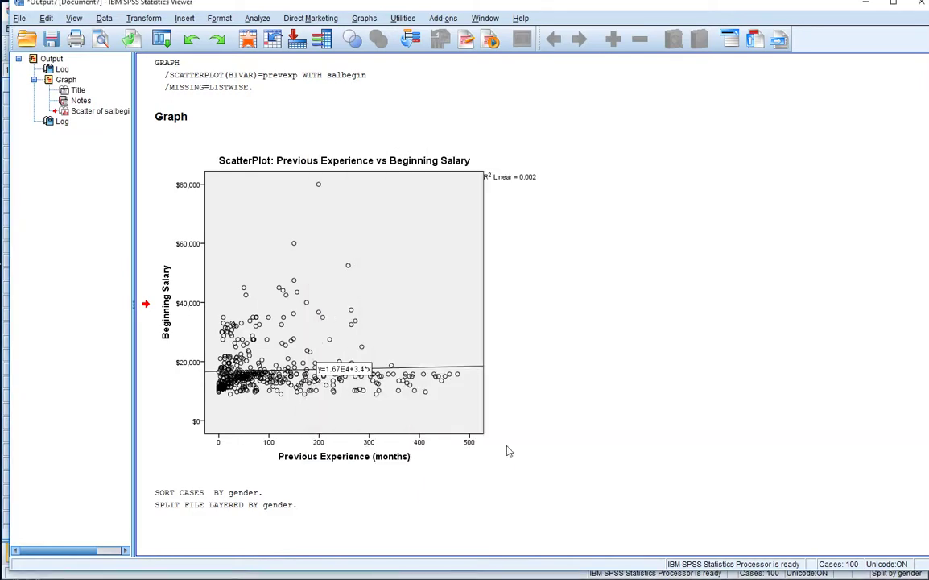
- Compare the new female and male scatterplots with the earlier overall plot of previous experience versus beginning salary
scroll(628, 385, down, 3)
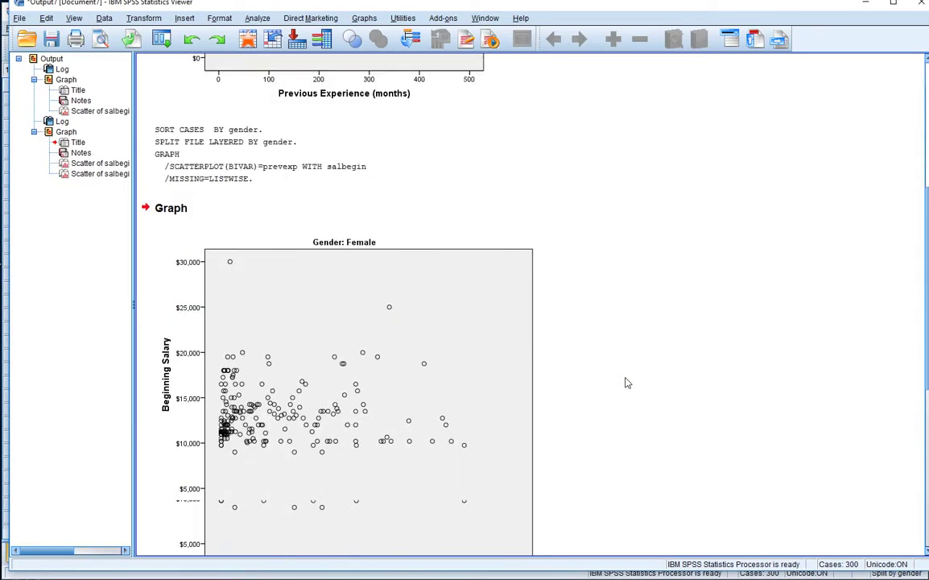
scroll(628, 383, down, 1)
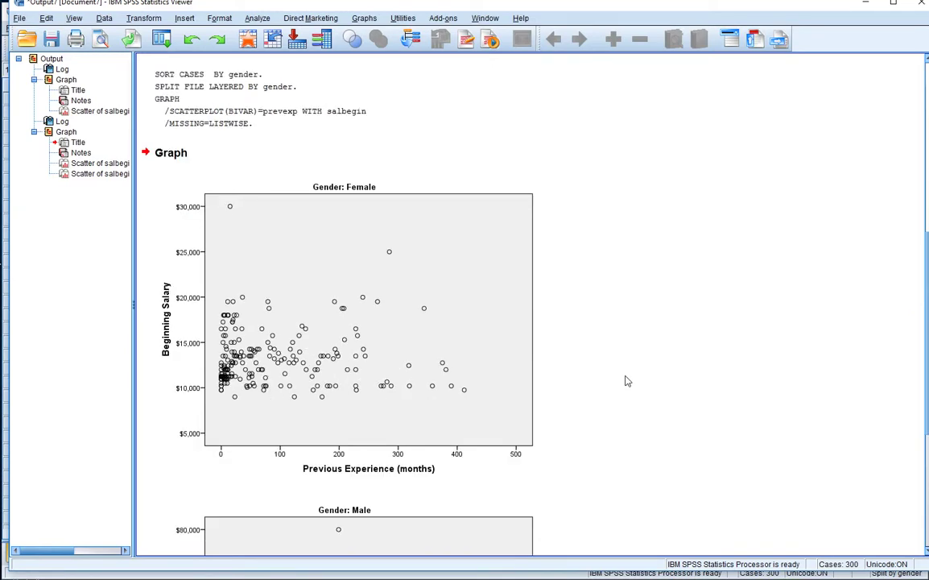
scroll(628, 379, down, 4)
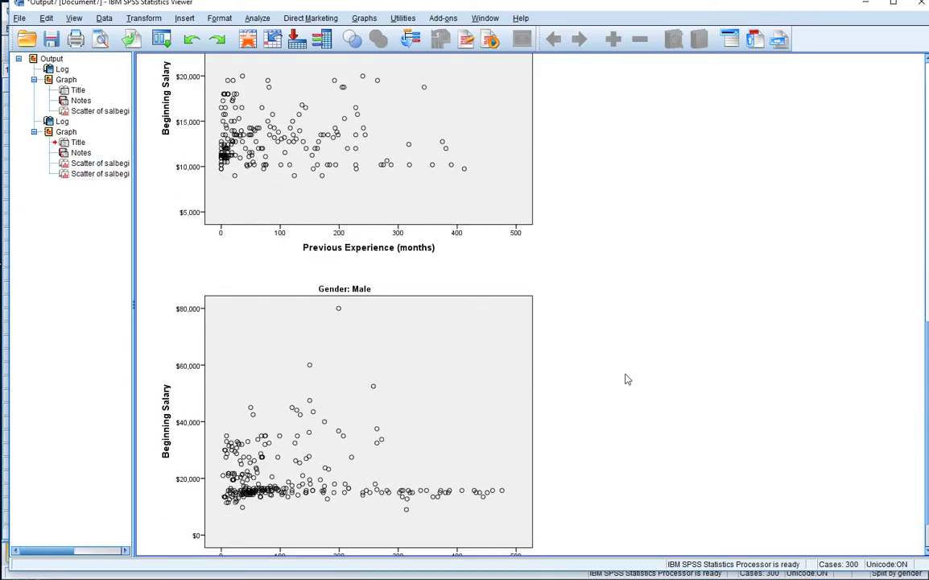
scroll(628, 378, up, 8)
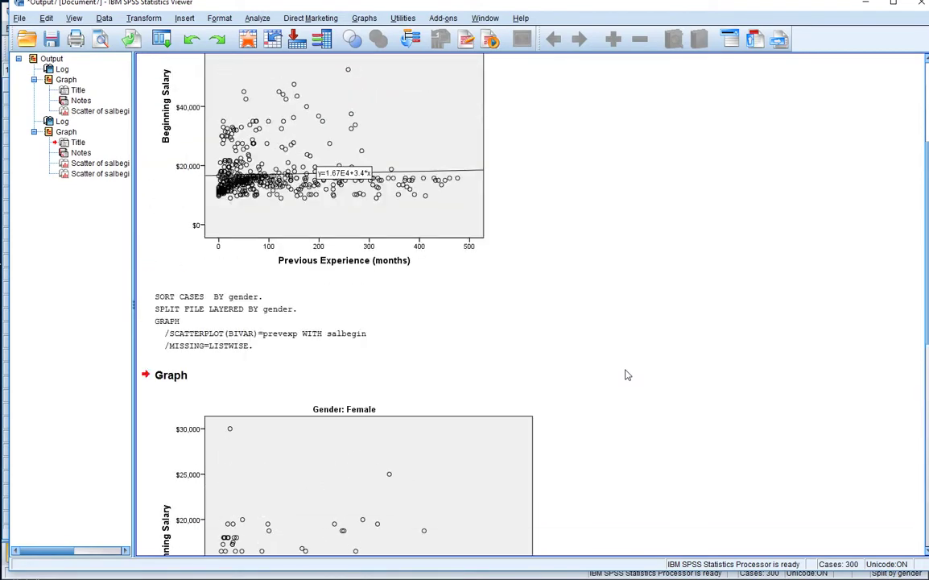
scroll(628, 375, up, 3)
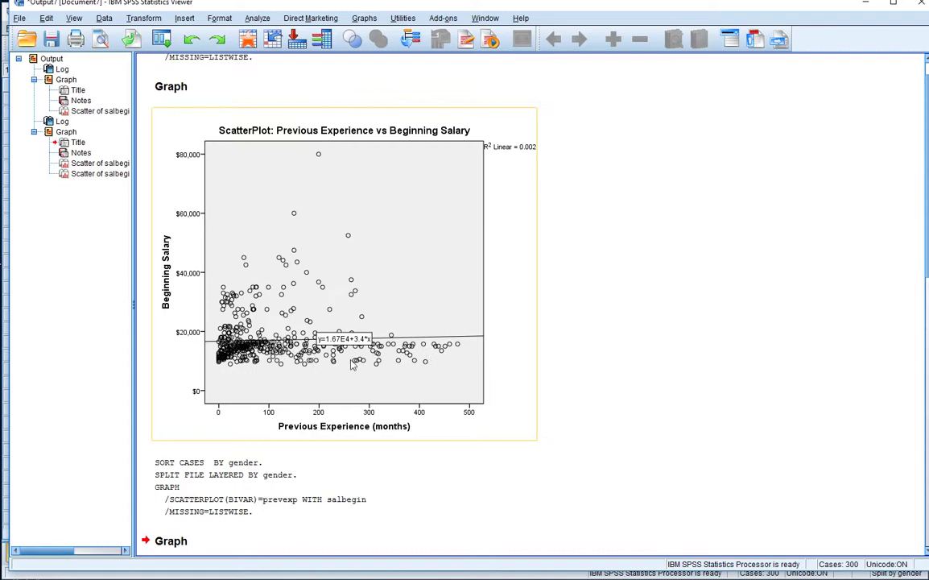
scroll(643, 417, down, 6)
click(314, 432)
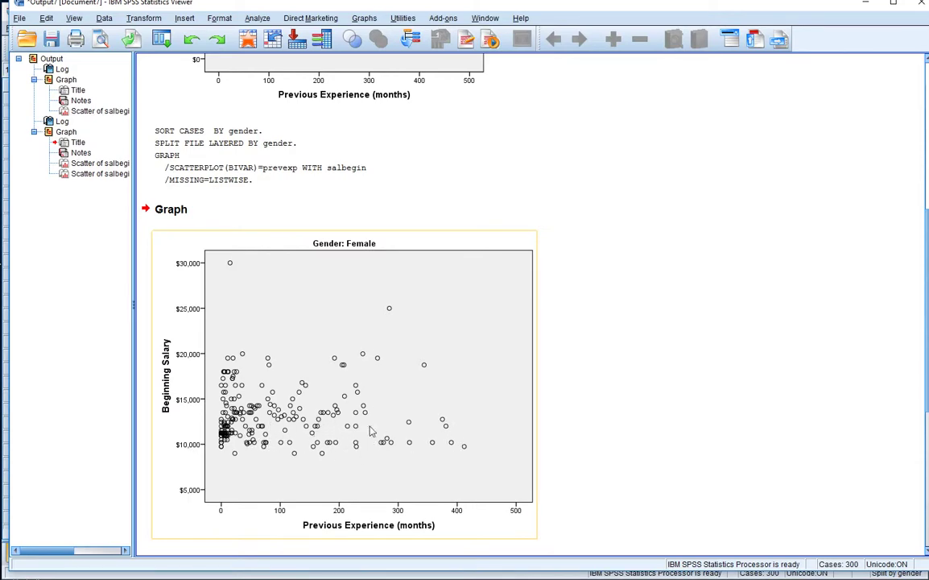
scroll(583, 421, down, 5)
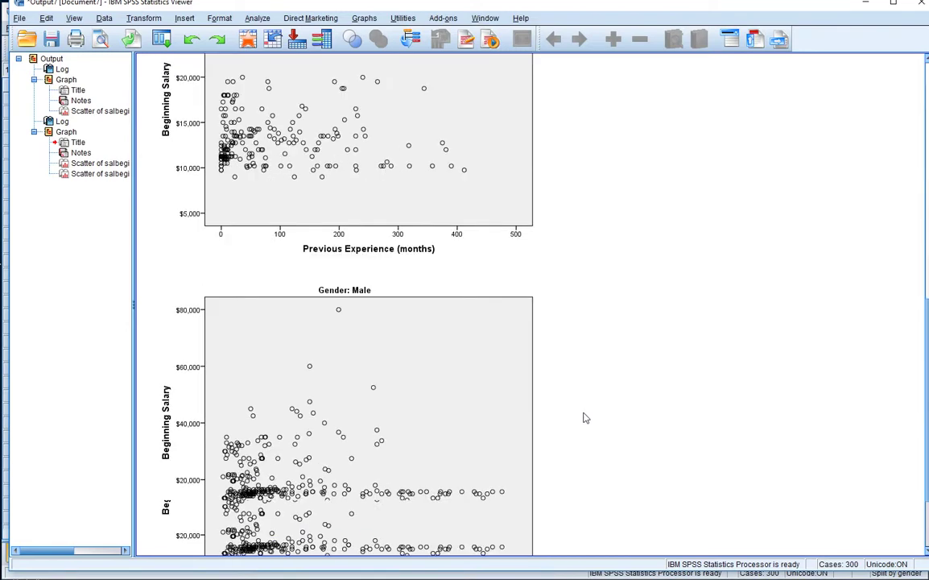
click(335, 491)
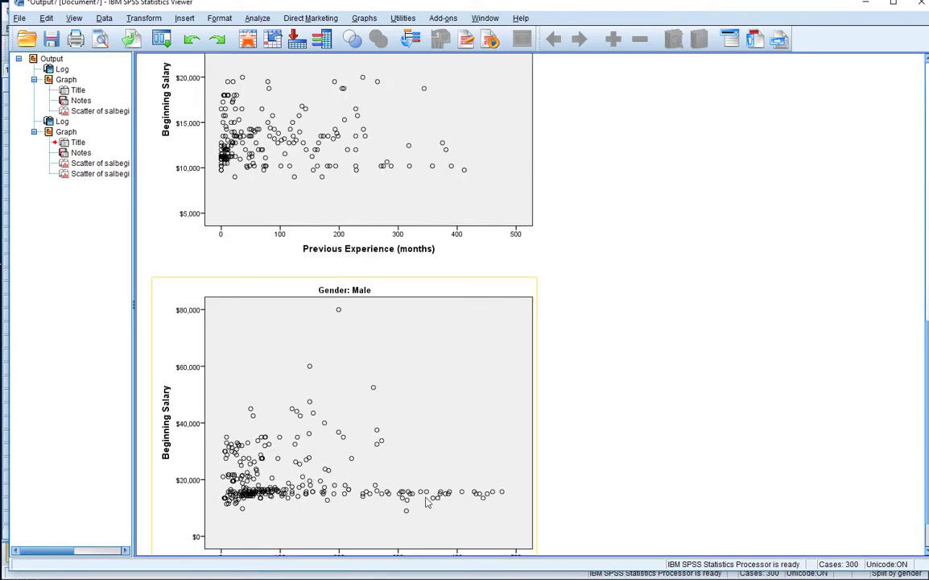
click(591, 483)
- Add a linear fit line at total to the female scatterplot and close its chart editor
scroll(593, 480, up, 1)
scroll(592, 475, up, 2)
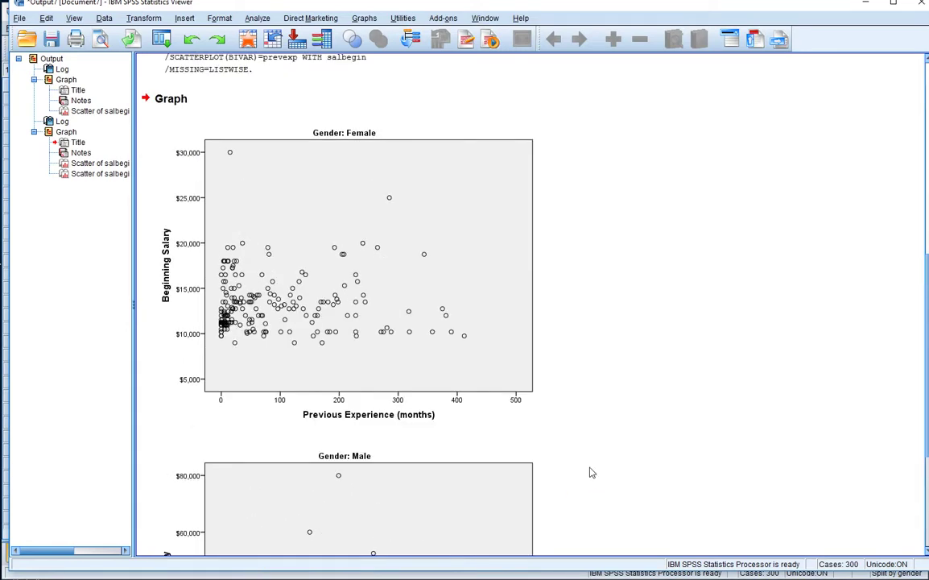
click(361, 243)
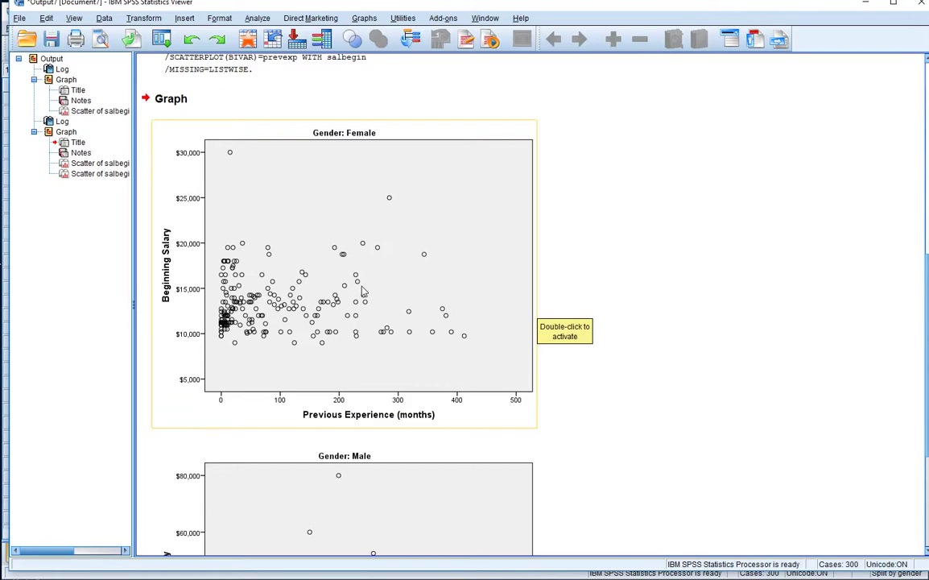
double_click(361, 292)
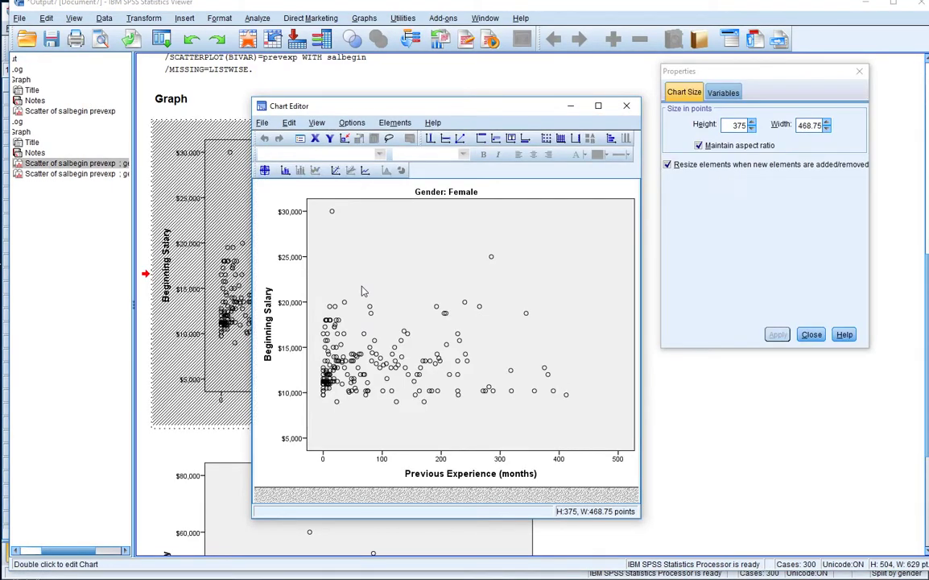
click(336, 170)
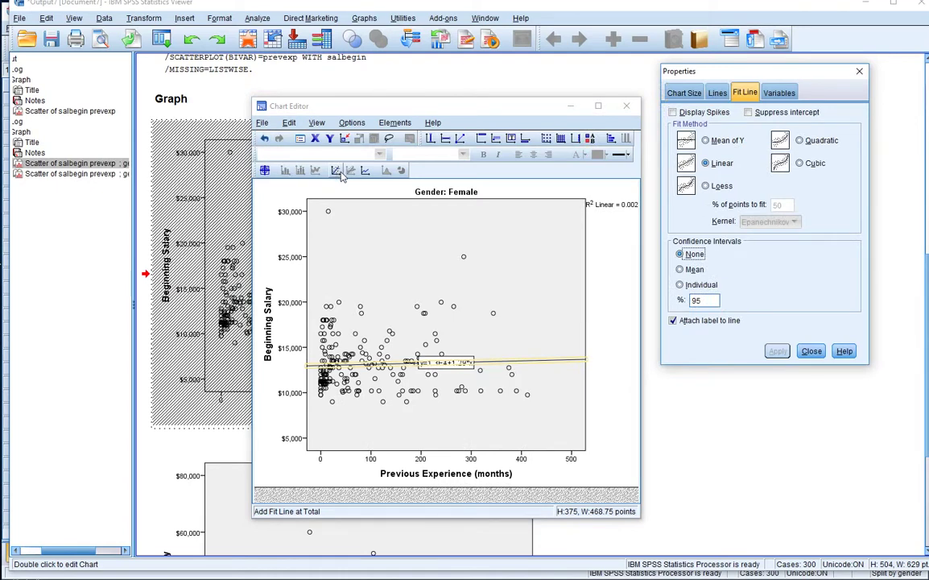
click(626, 105)
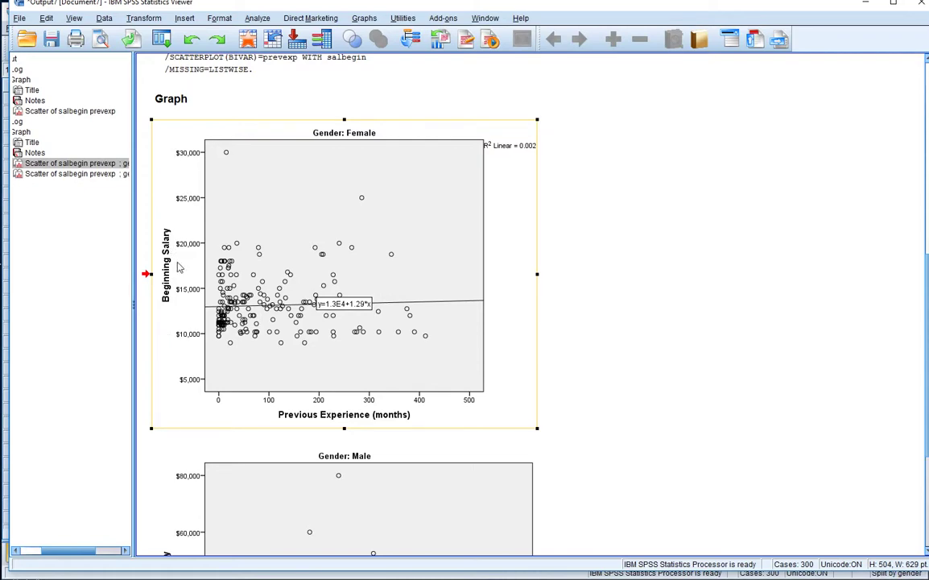
- Add a linear fit line at total to the male scatterplot and close its chart editor
scroll(456, 293, down, 2)
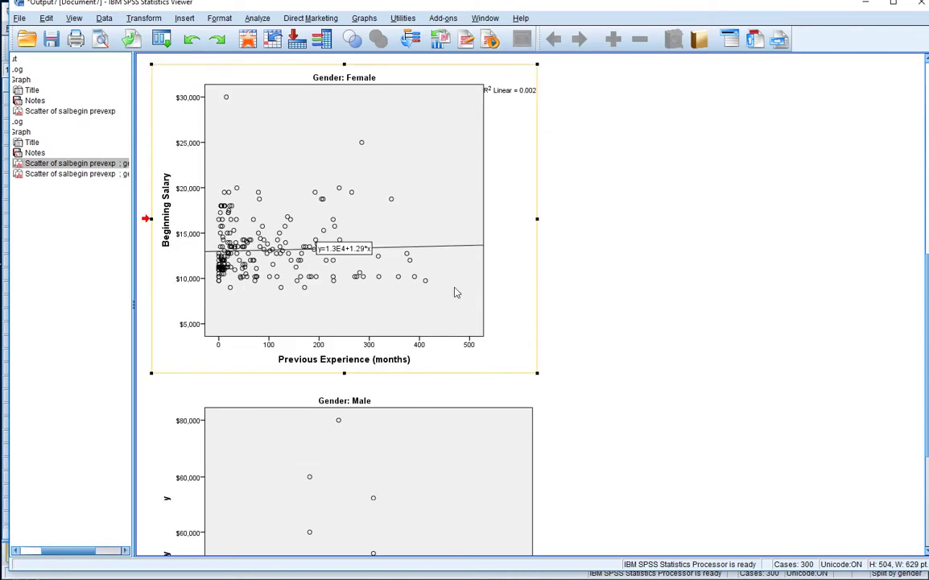
scroll(456, 293, down, 3)
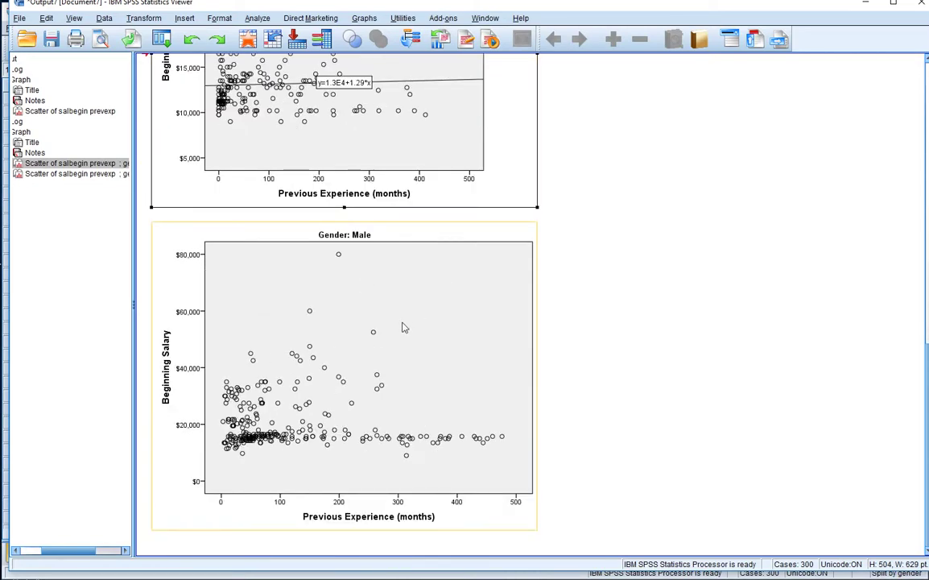
double_click(358, 380)
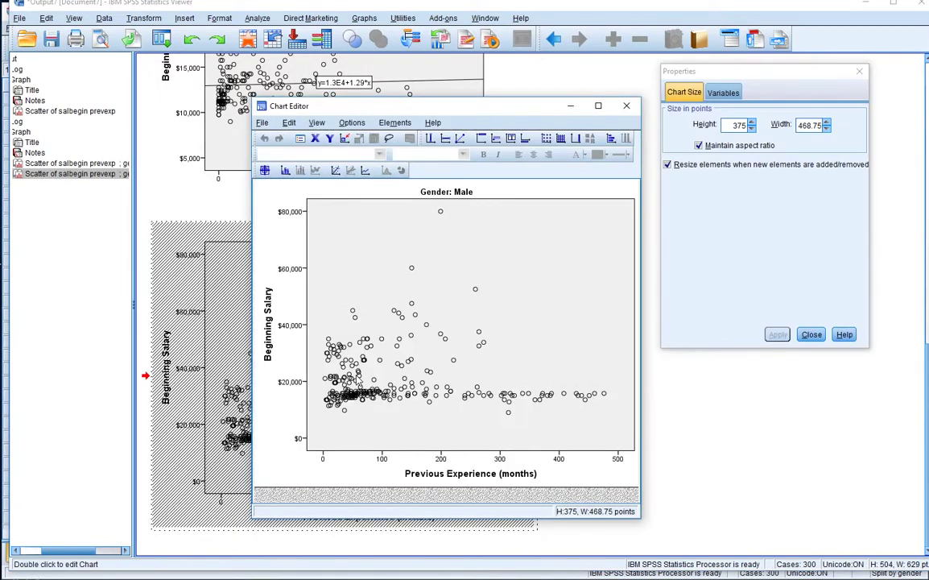
click(336, 171)
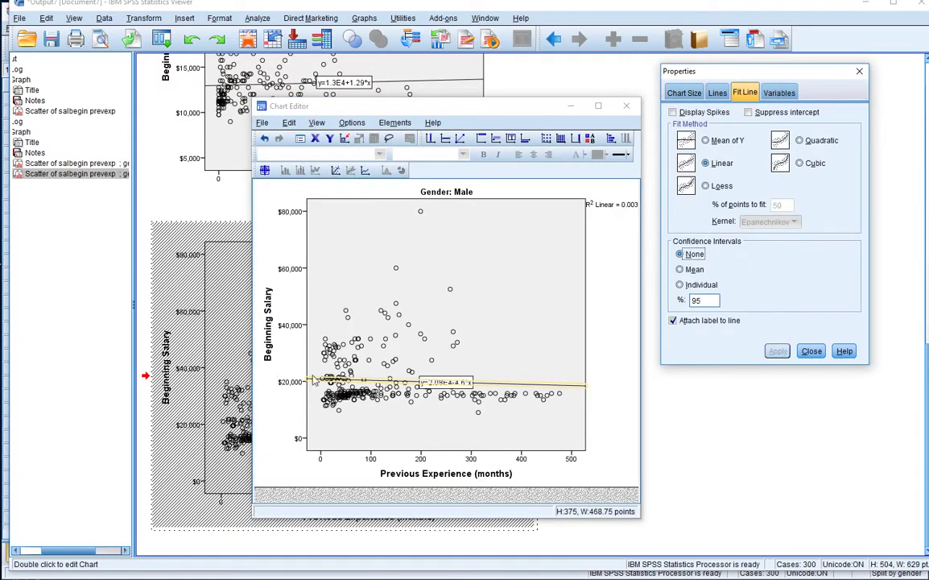
click(625, 105)
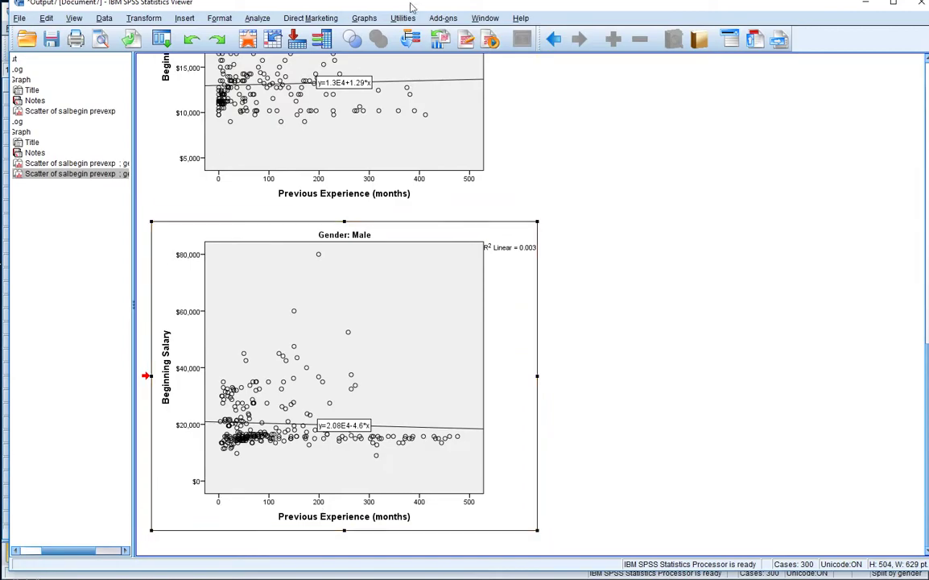
- Switch to the Data Editor and examine the employment categories in the jobcat column across the female and male cases
key(alt+Tab)
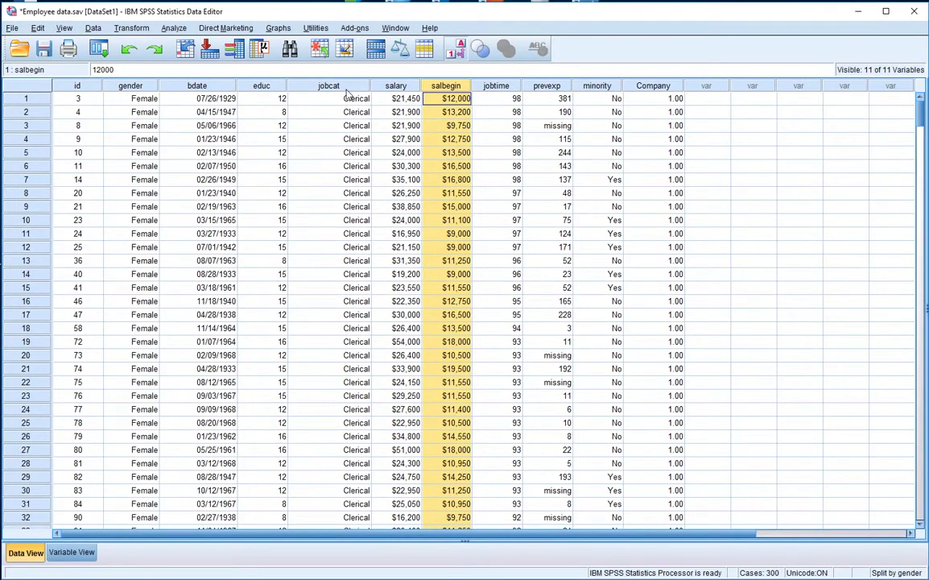
click(315, 85)
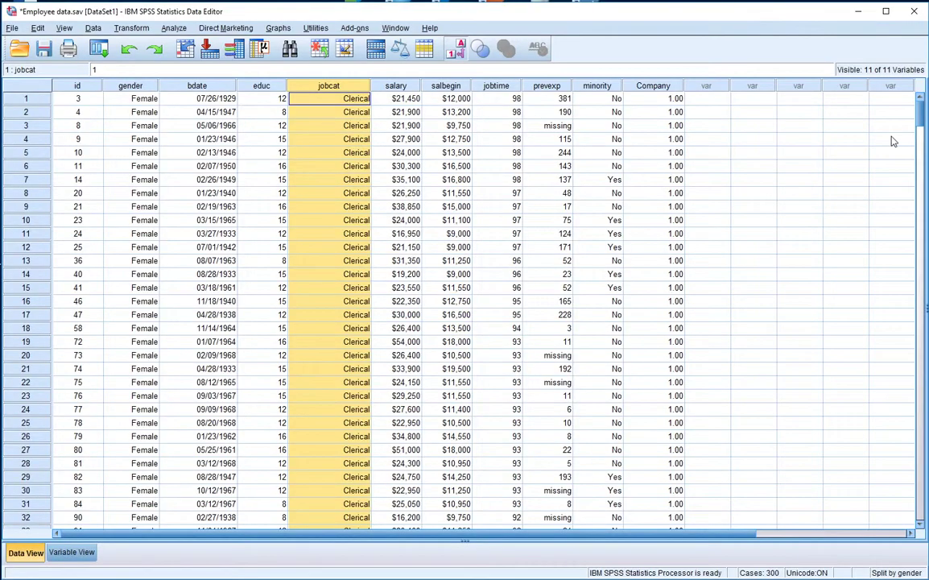
scroll(833, 114, down, 15)
scroll(483, 310, down, 20)
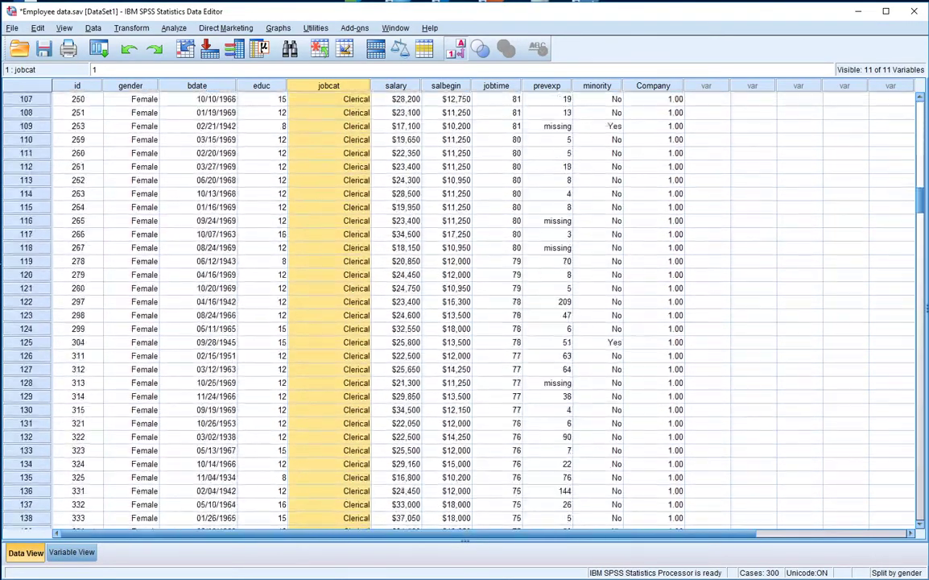
scroll(483, 310, down, 20)
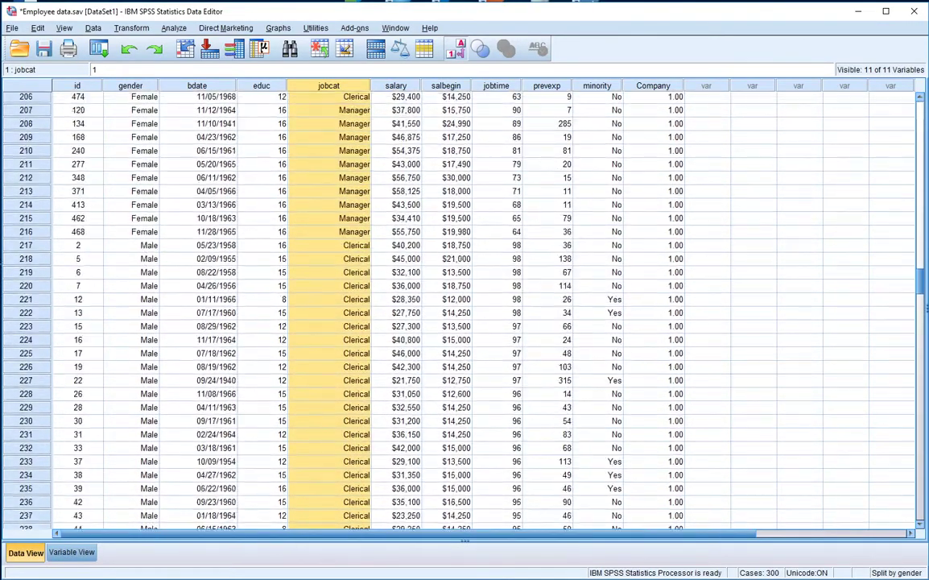
scroll(483, 309, down, 20)
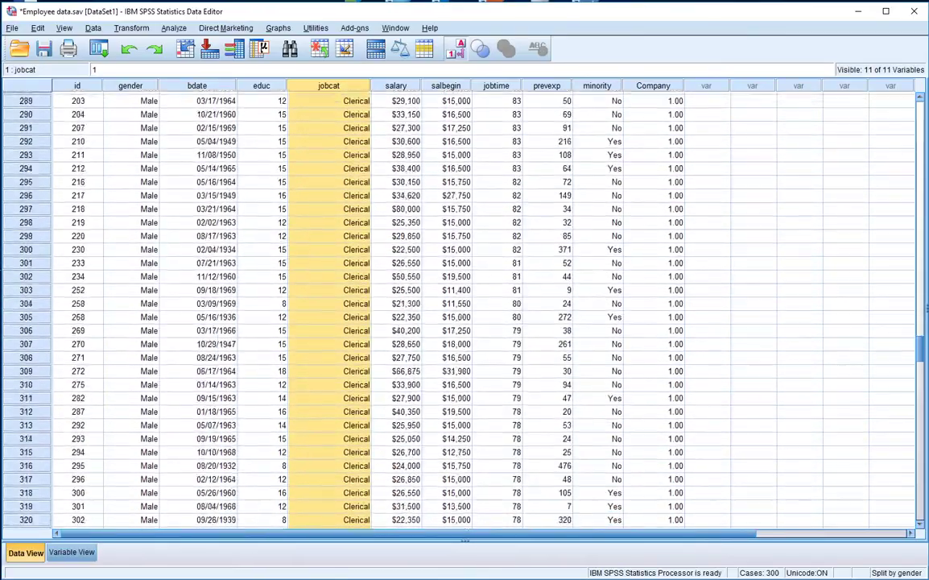
scroll(483, 310, down, 1)
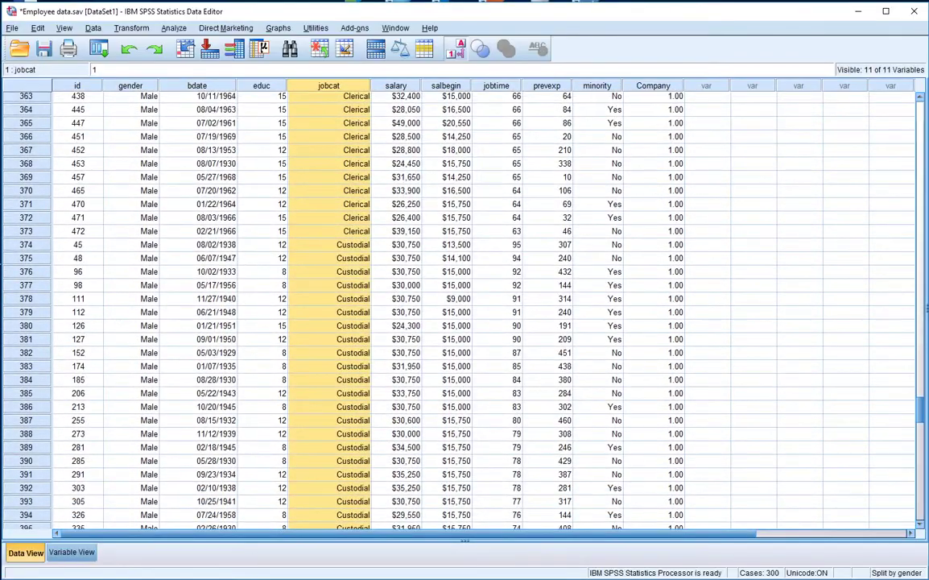
drag(923, 104, 923, 105)
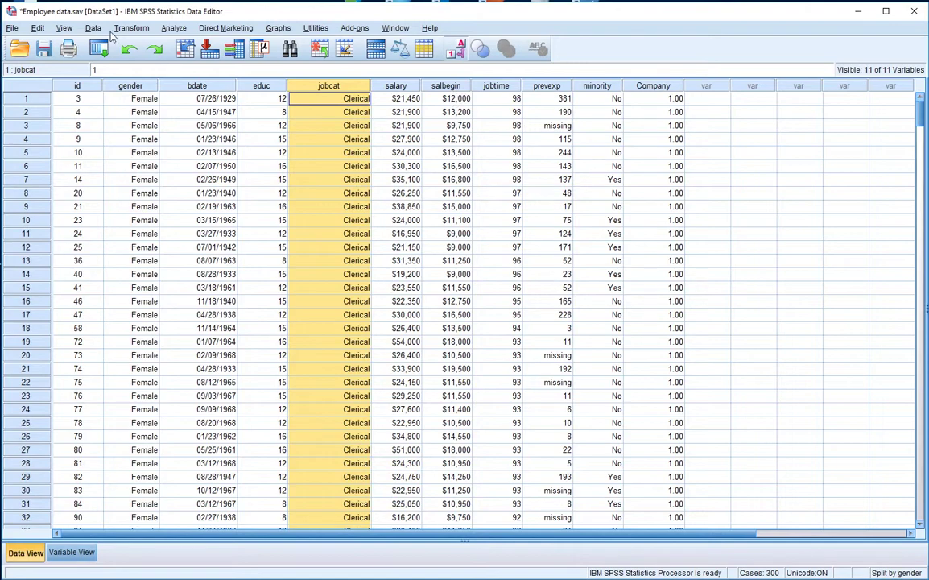
- Add Employment Category after Gender to the compare-groups split of the file, and close the existing output without saving it
click(93, 29)
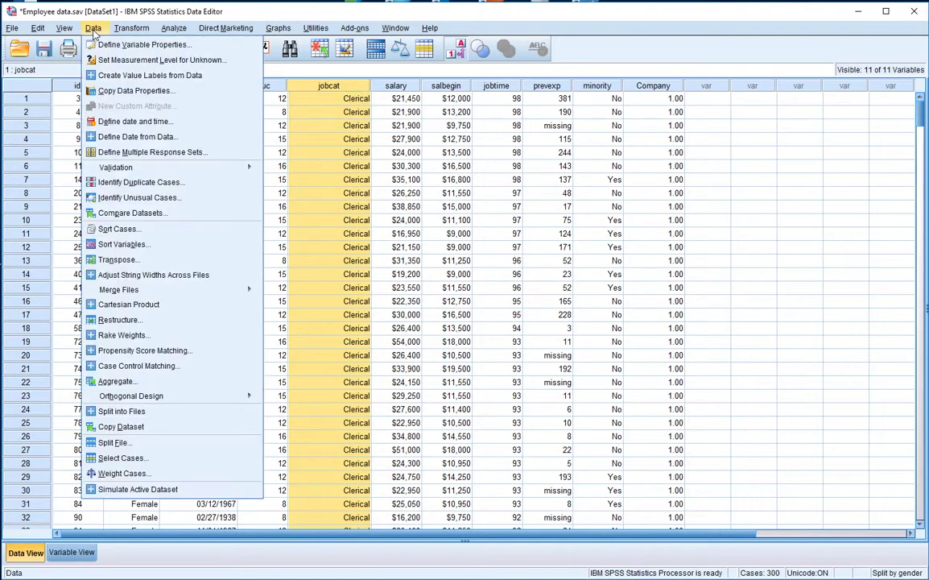
click(145, 442)
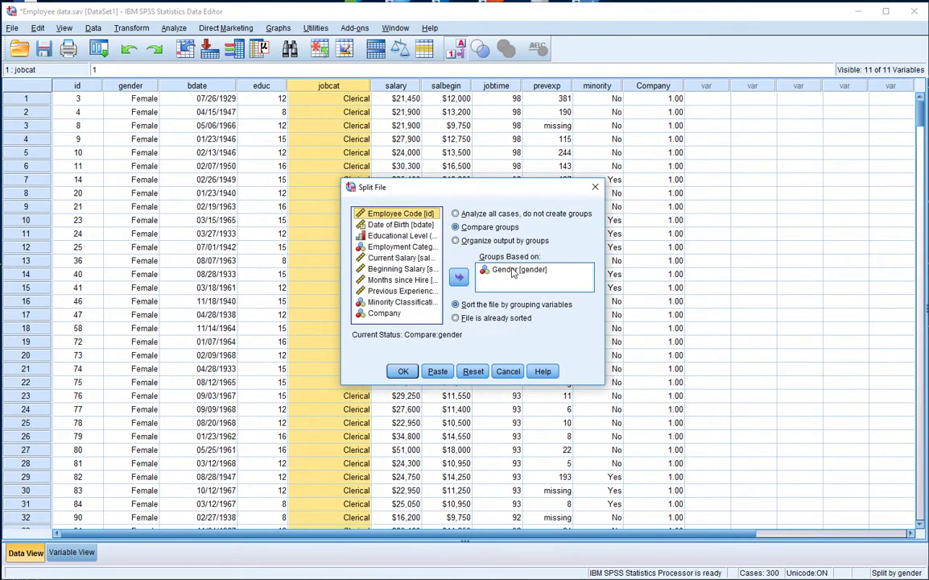
click(513, 271)
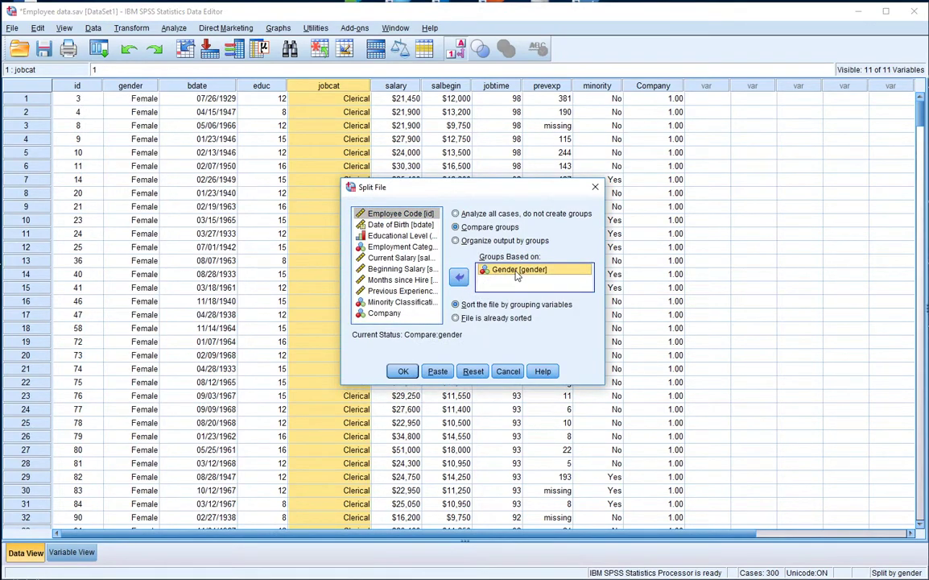
click(400, 246)
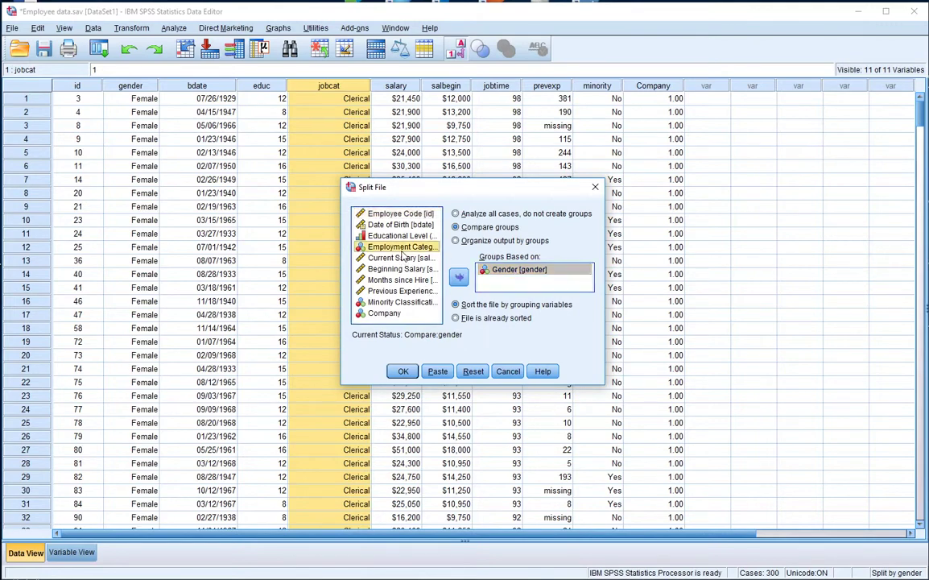
click(459, 276)
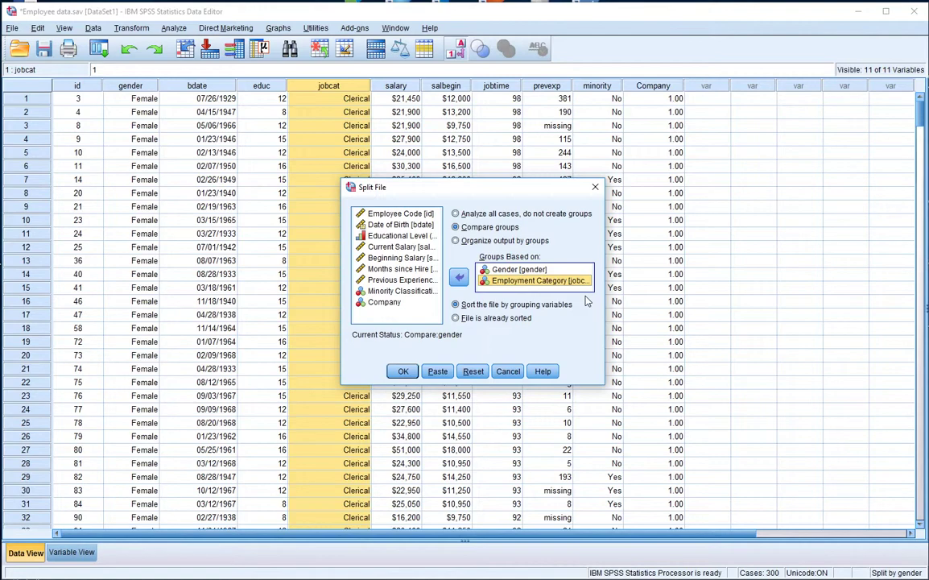
click(404, 372)
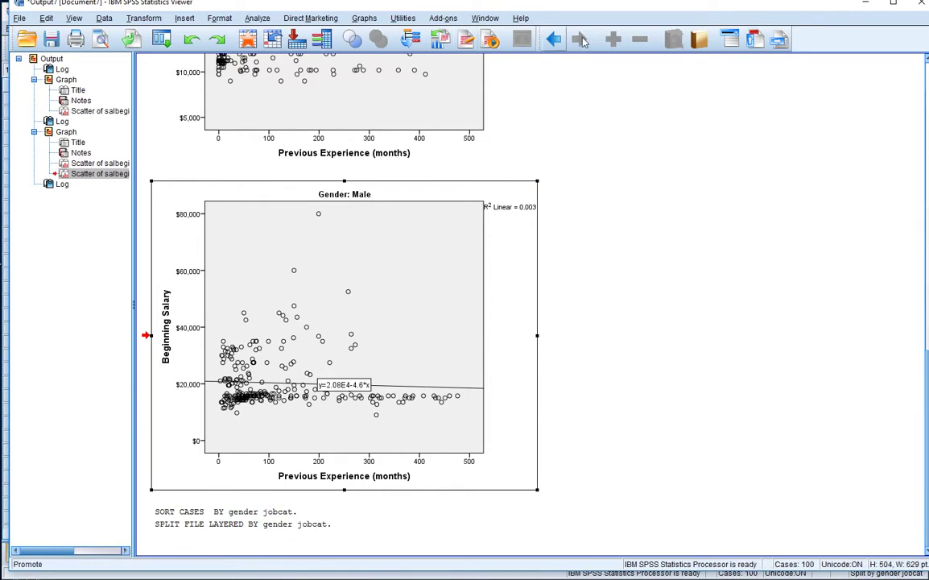
click(923, 4)
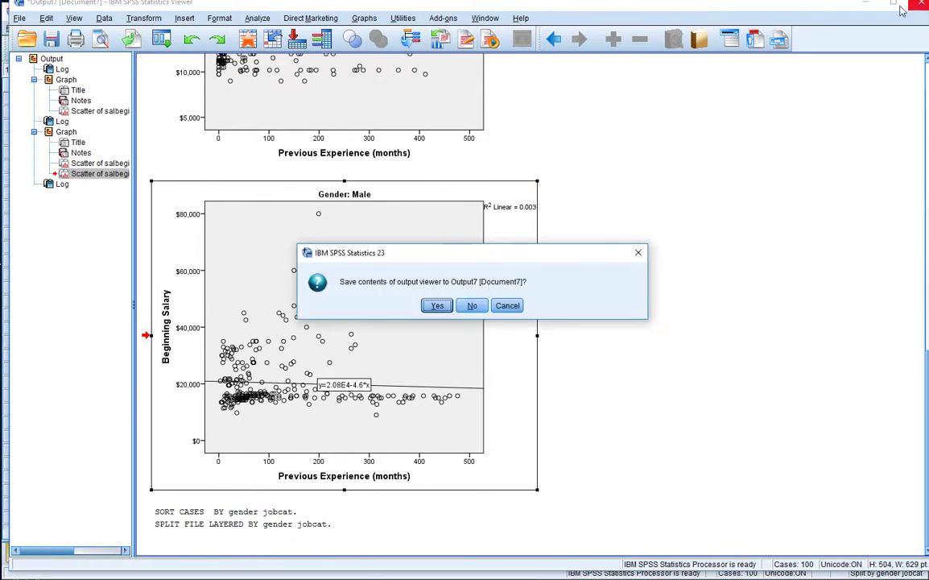
click(474, 305)
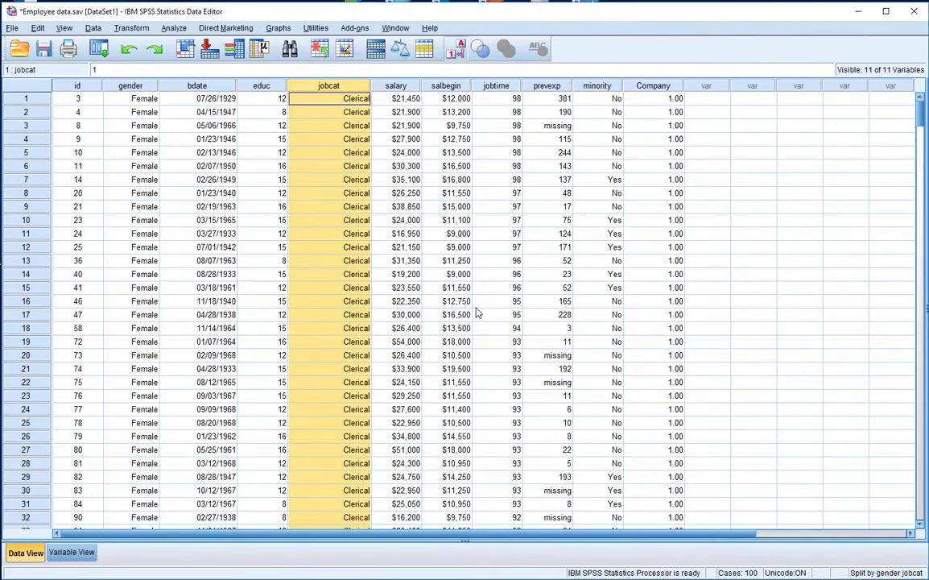
- Create simple scatterplots of Beginning Salary against Previous Experience (months) and look through the plots for each gender and employment category
click(279, 29)
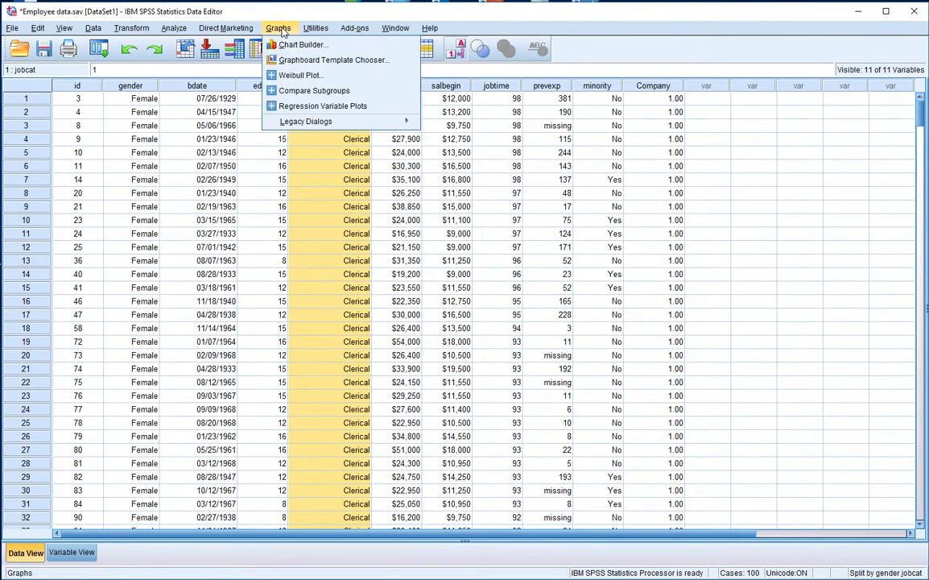
mouse_move(335, 119)
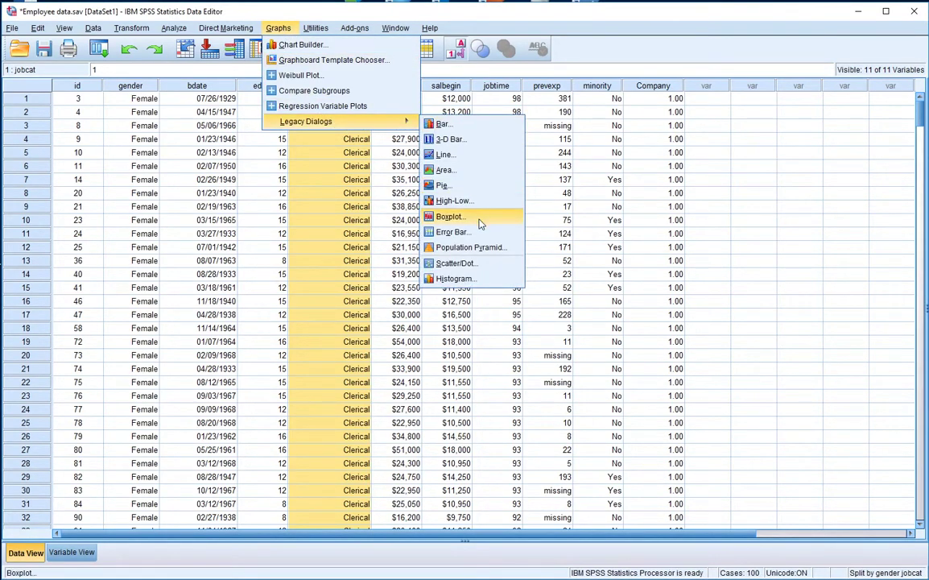
click(470, 265)
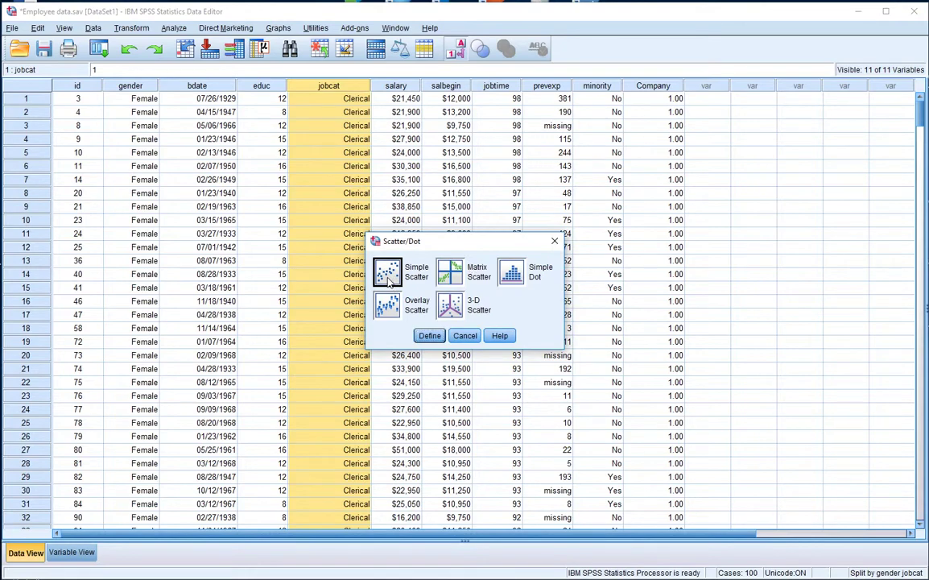
click(430, 336)
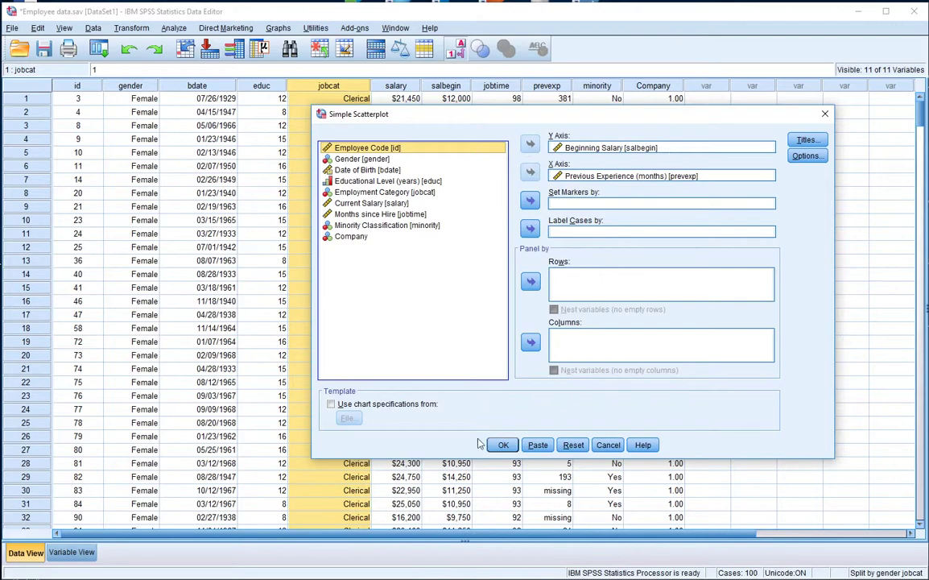
click(507, 446)
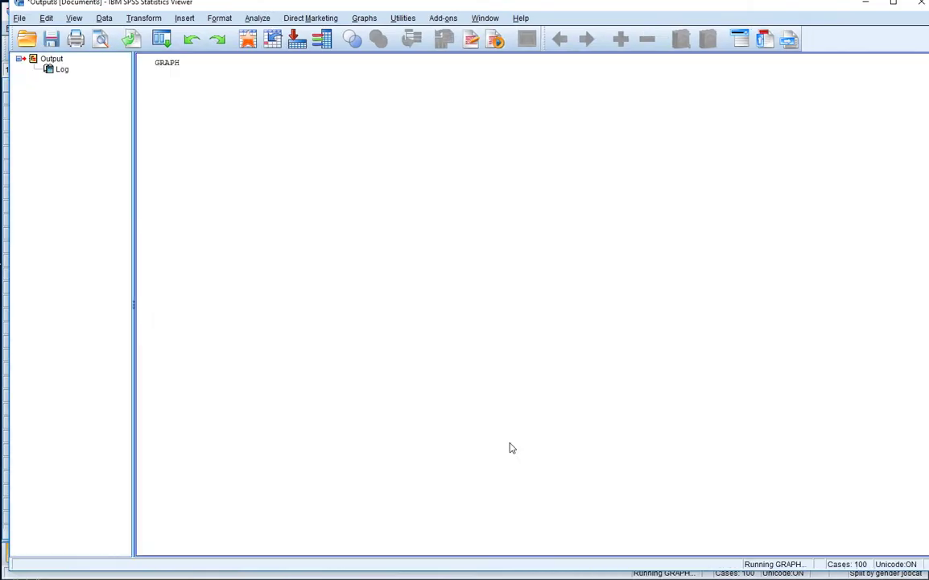
scroll(661, 356, down, 15)
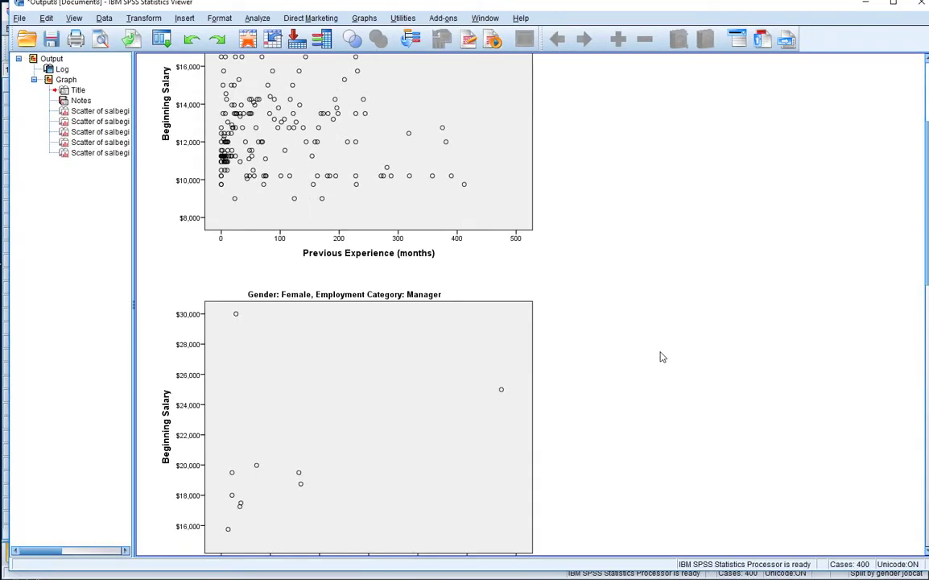
scroll(660, 357, down, 10)
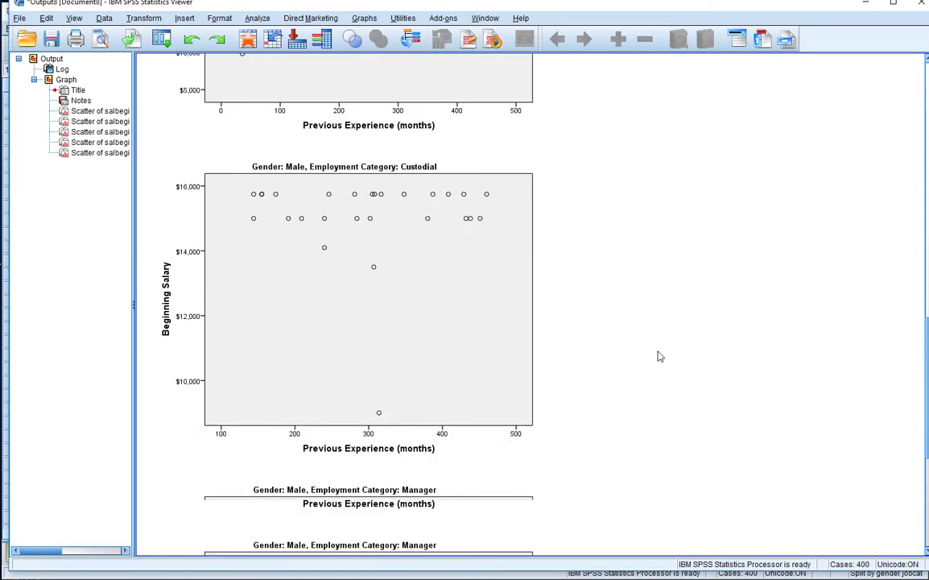
scroll(660, 359, up, 20)
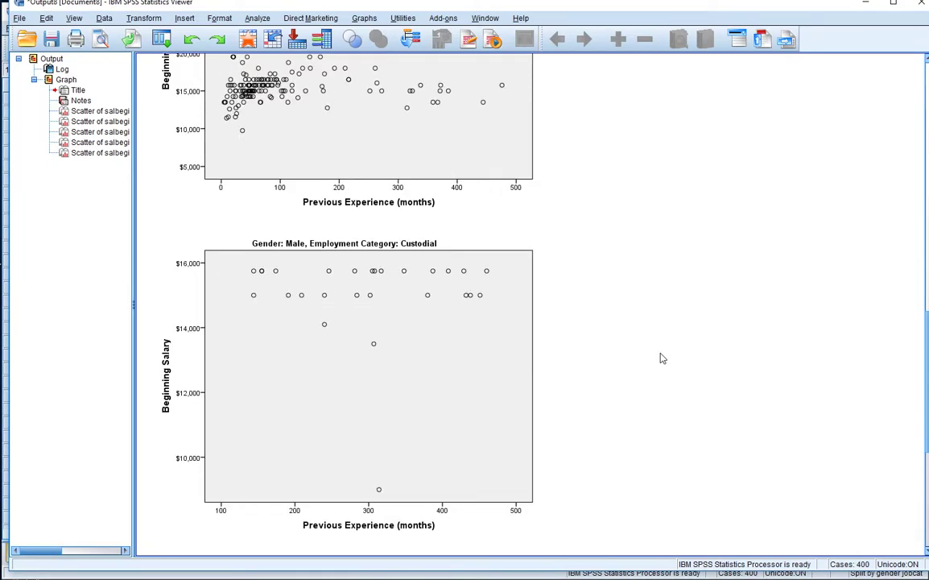
- Add a linear fit line at total to the female clerical scatterplot and close its chart editor
click(283, 252)
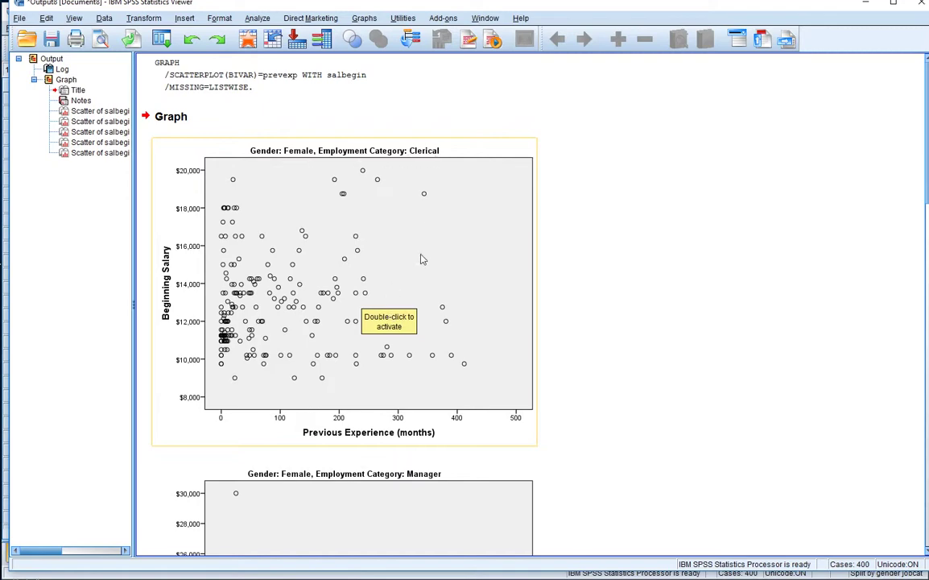
double_click(341, 261)
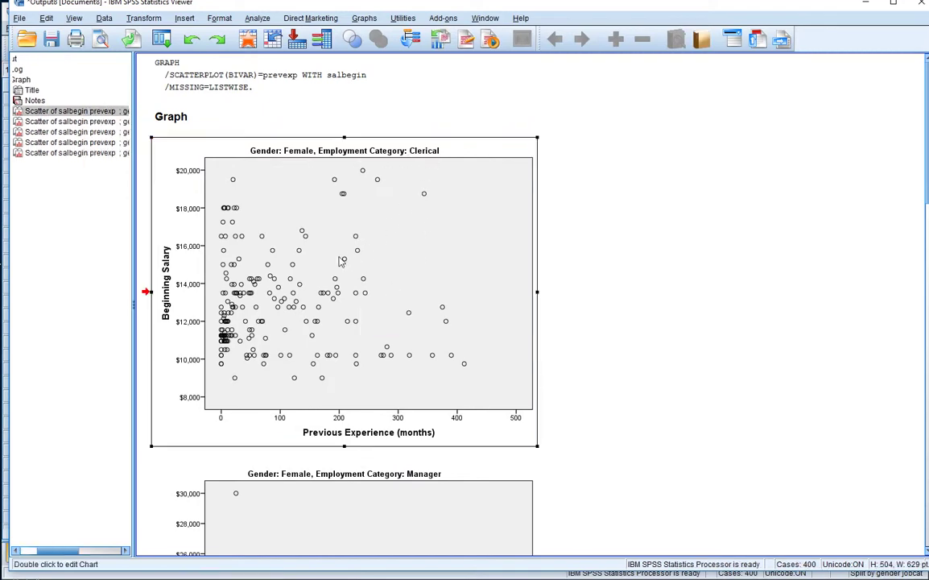
click(337, 172)
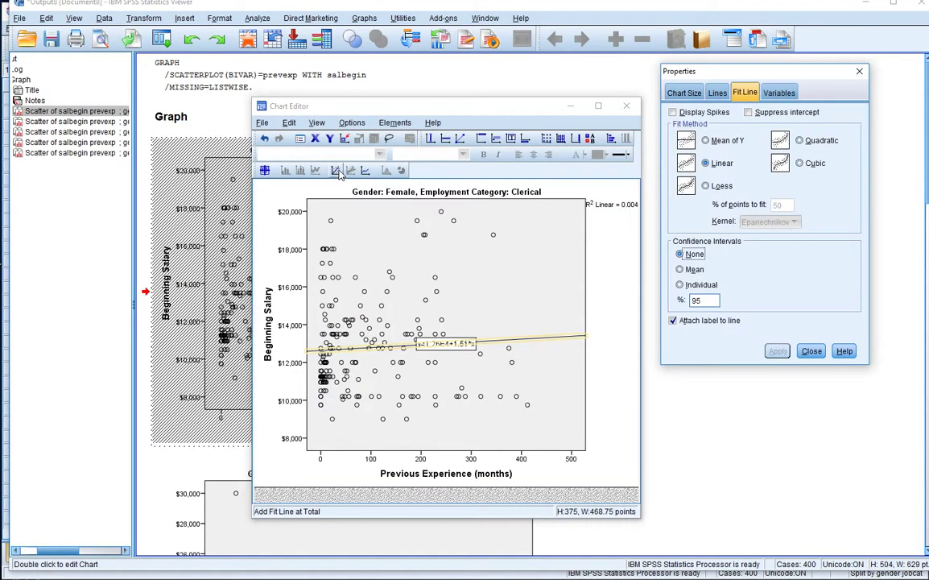
click(838, 73)
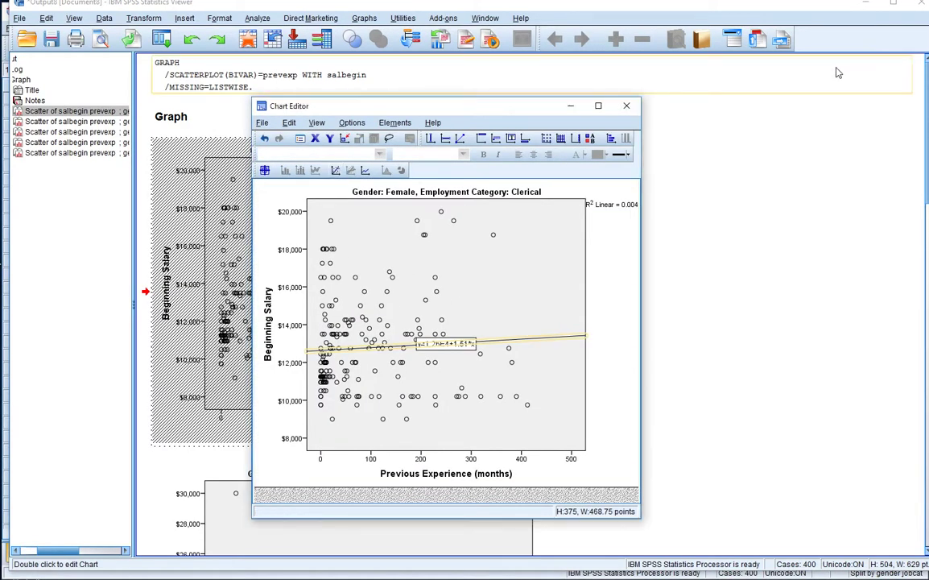
click(627, 105)
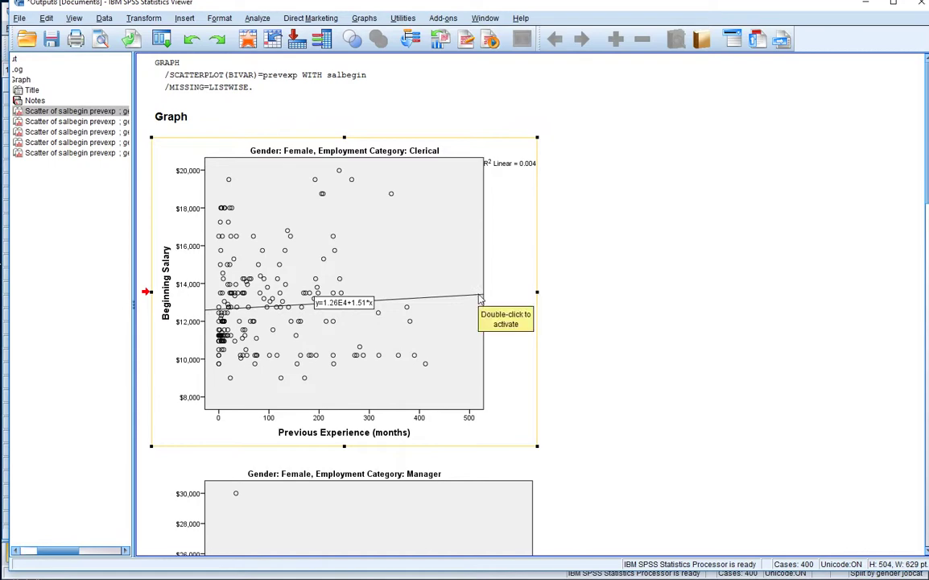
click(375, 435)
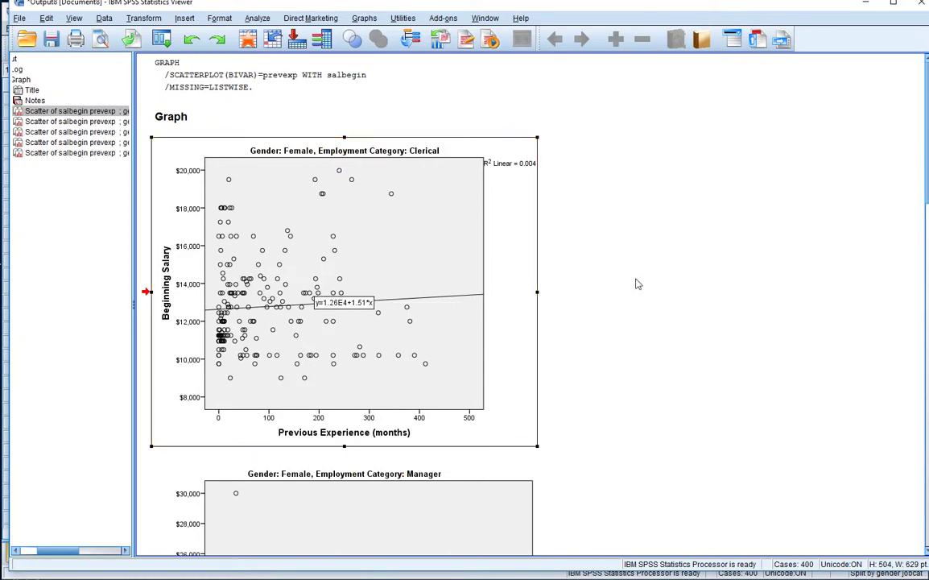
- Add a linear fit line at total to the female manager scatterplot and close its chart editor
scroll(547, 324, down, 5)
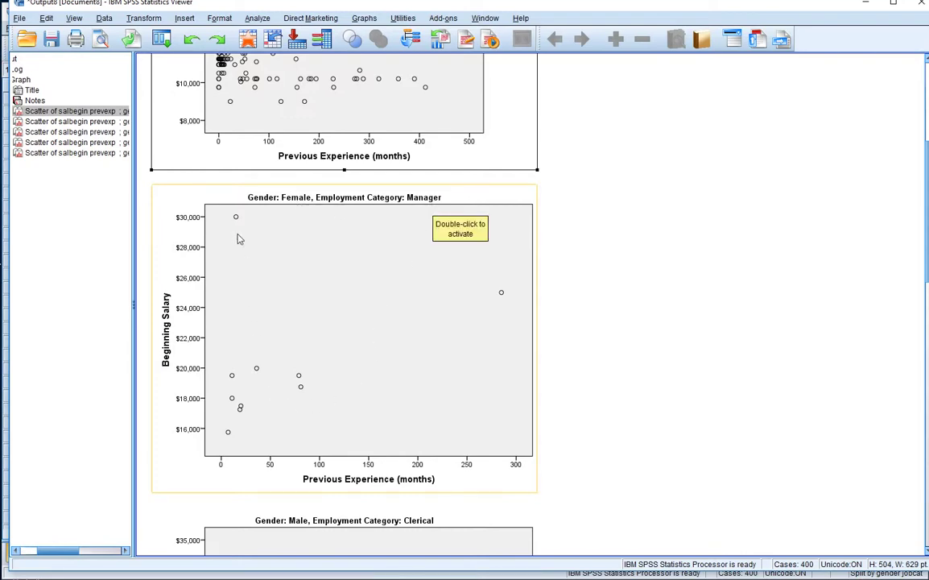
double_click(388, 335)
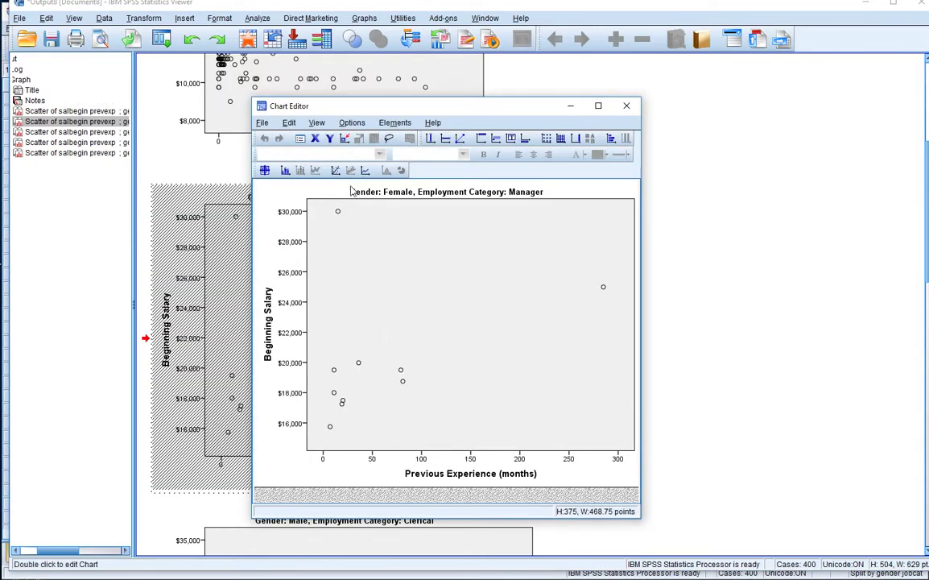
click(336, 173)
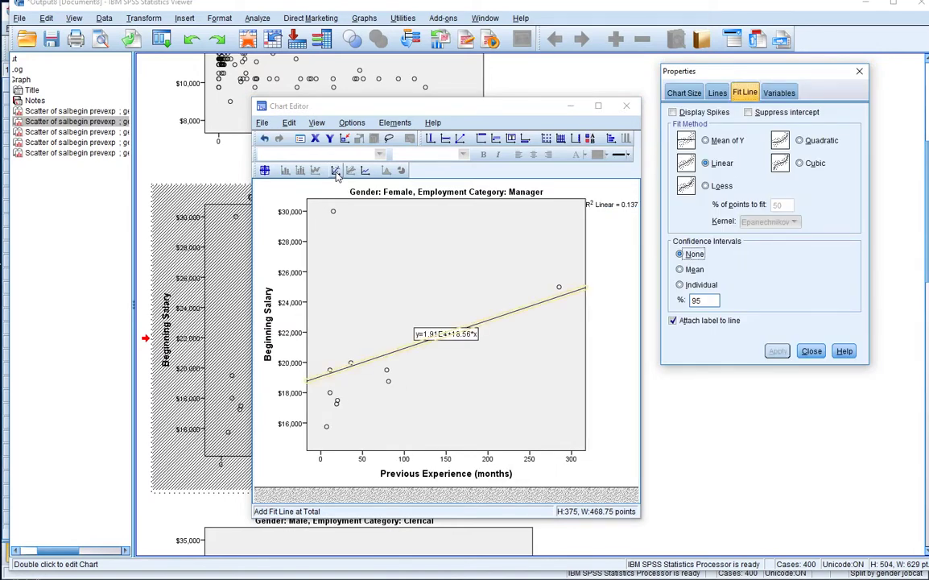
click(626, 105)
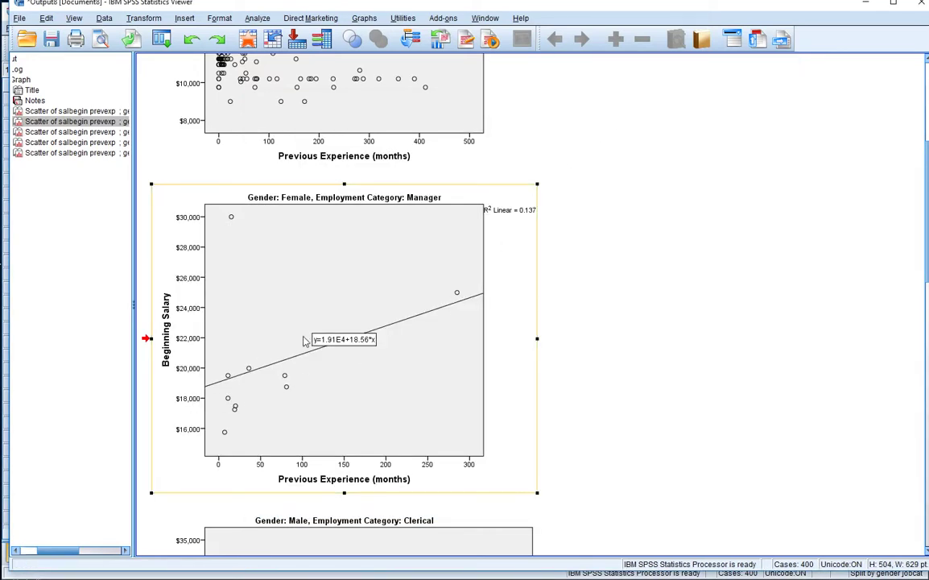
- Compare the fit lines and data points of the female clerical and female manager scatterplots
scroll(208, 283, up, 5)
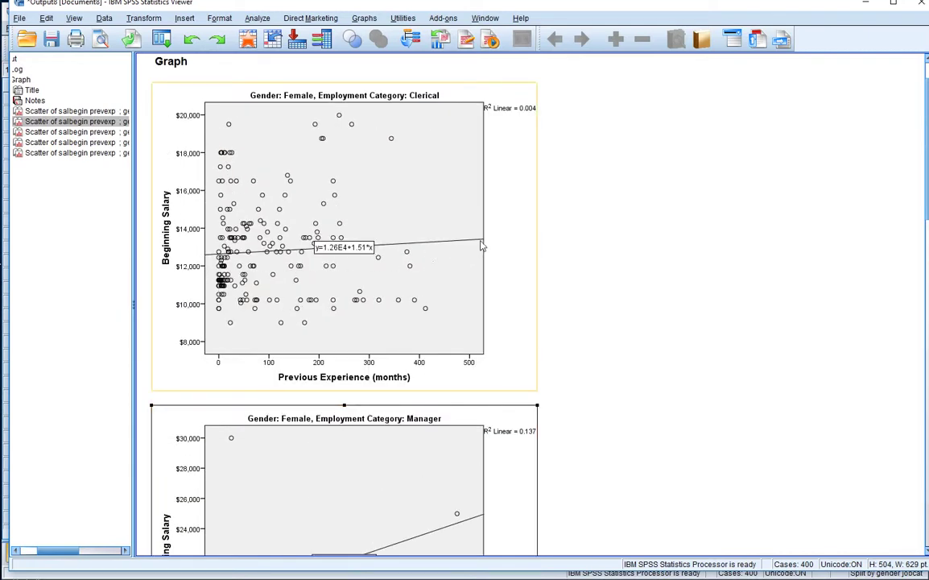
click(379, 482)
scroll(383, 474, down, 4)
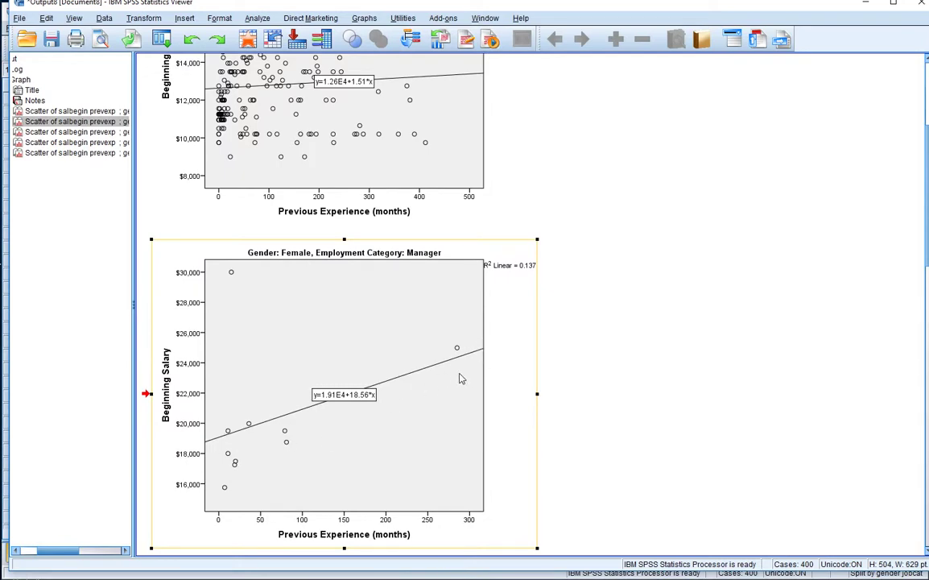
scroll(442, 385, down, 1)
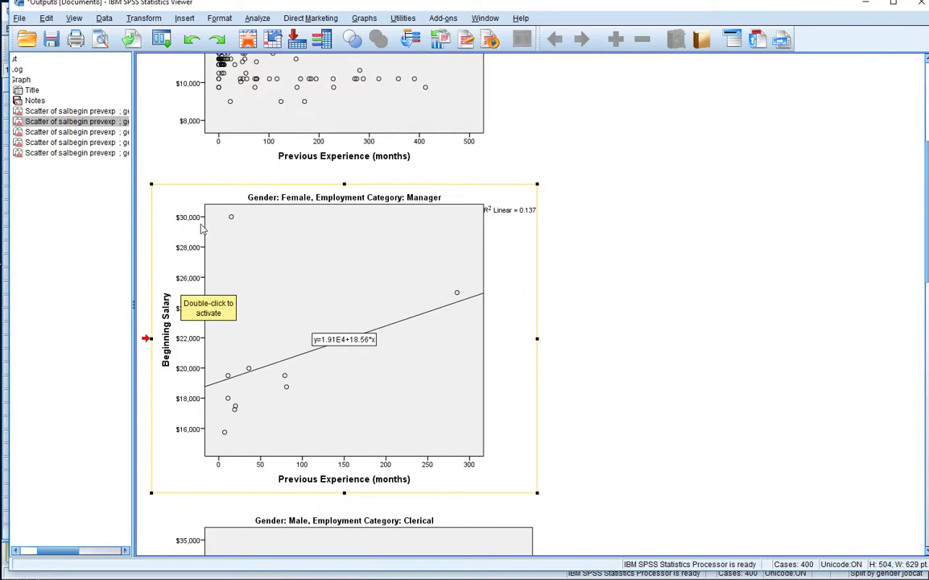
- Add a linear fit line at total to the male clerical scatterplot and close its chart editor
scroll(471, 347, down, 5)
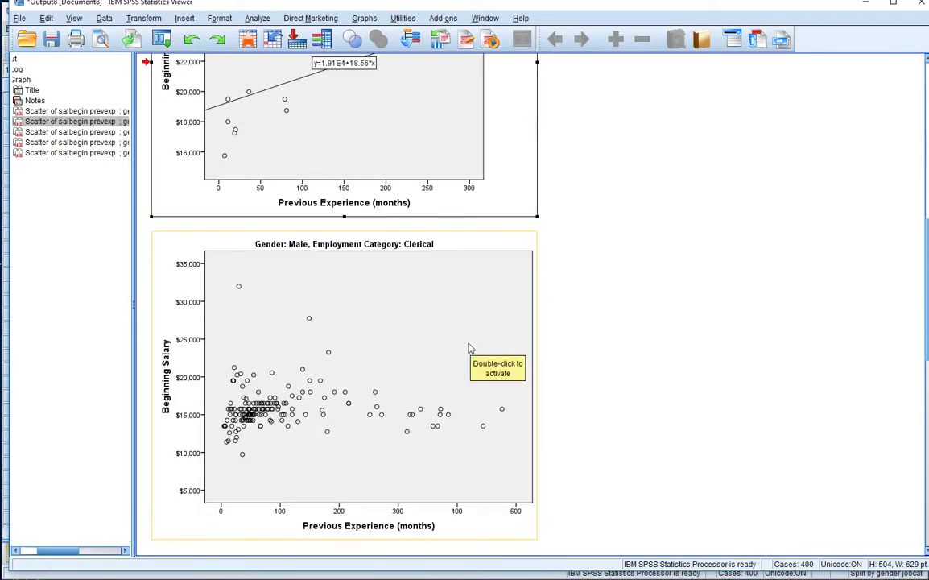
double_click(366, 376)
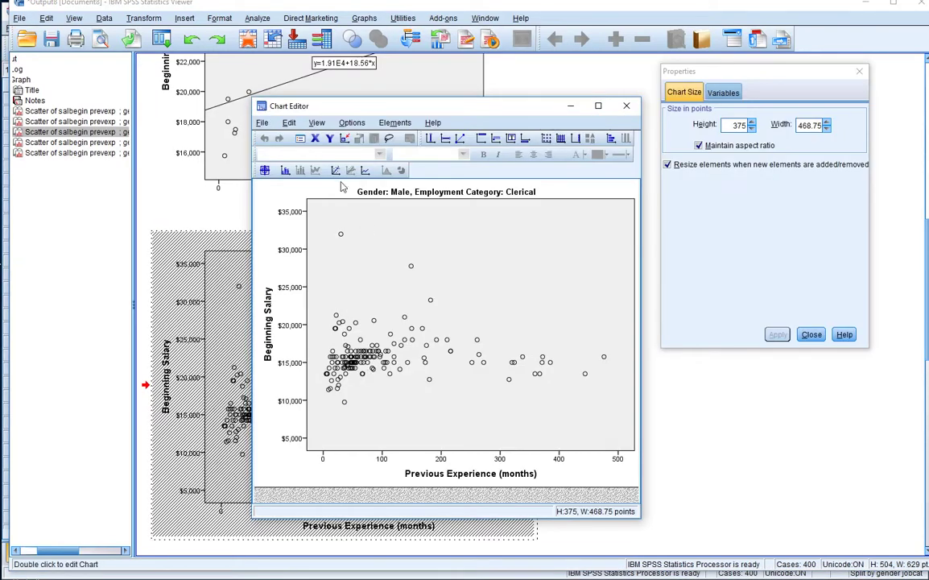
click(335, 172)
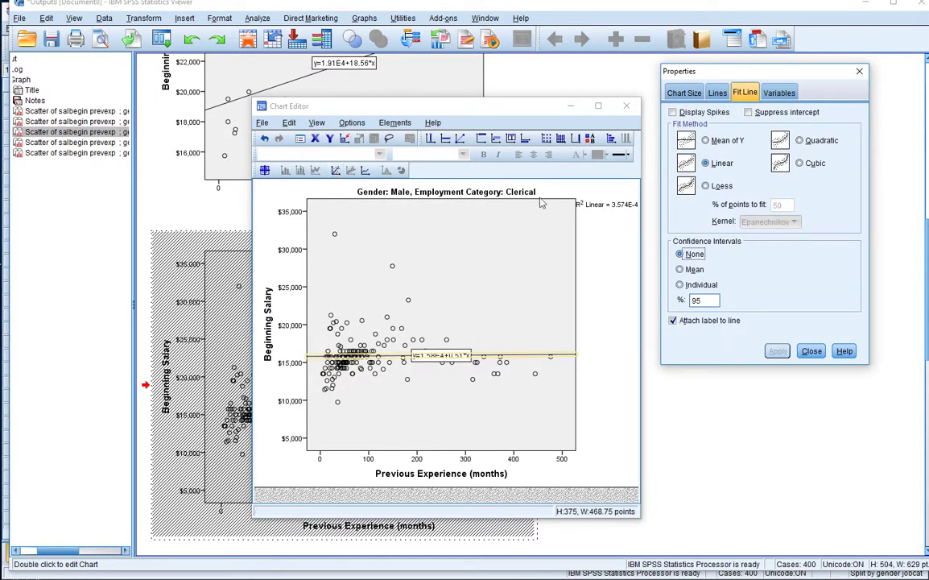
click(626, 106)
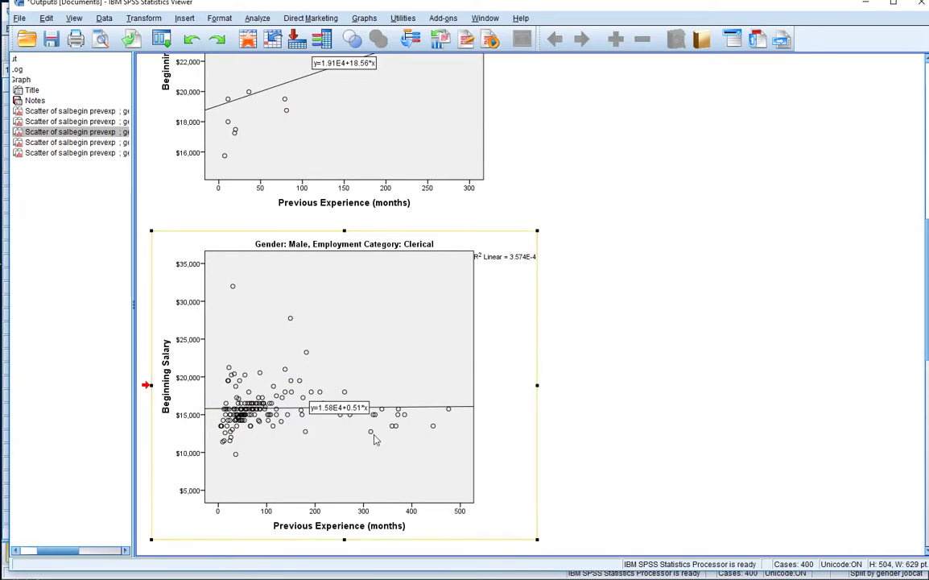
- Add a linear fit line at total to the male custodial scatterplot and close its chart editor
scroll(379, 402, down, 3)
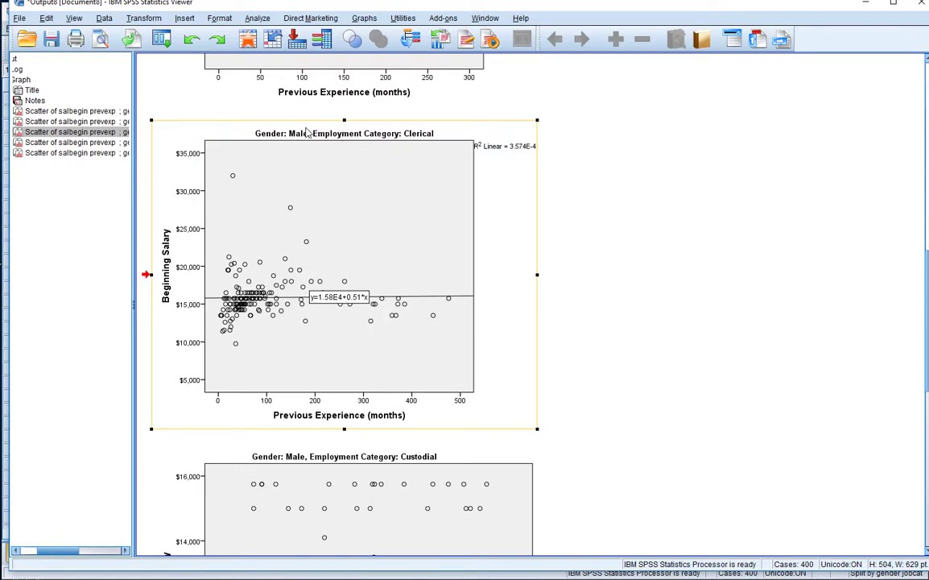
scroll(412, 344, down, 5)
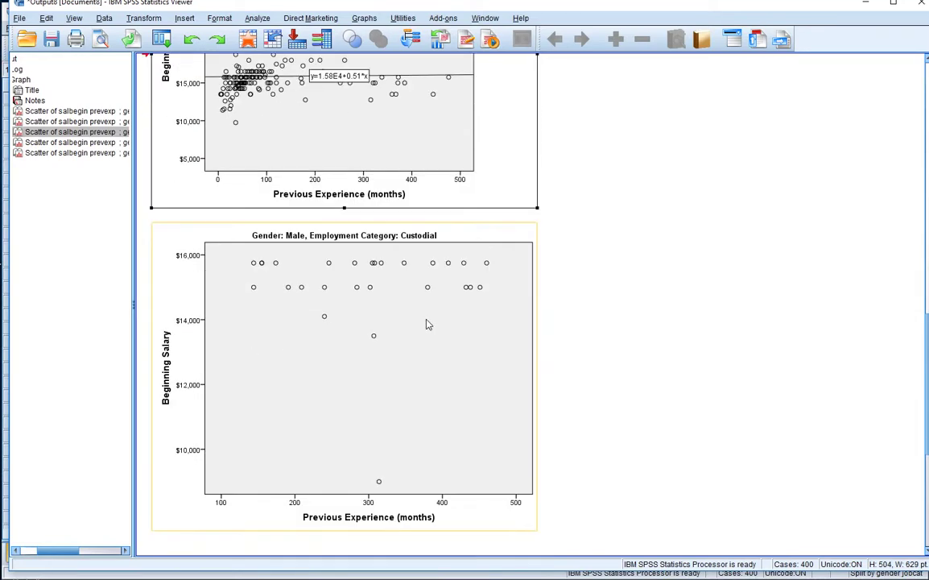
double_click(352, 391)
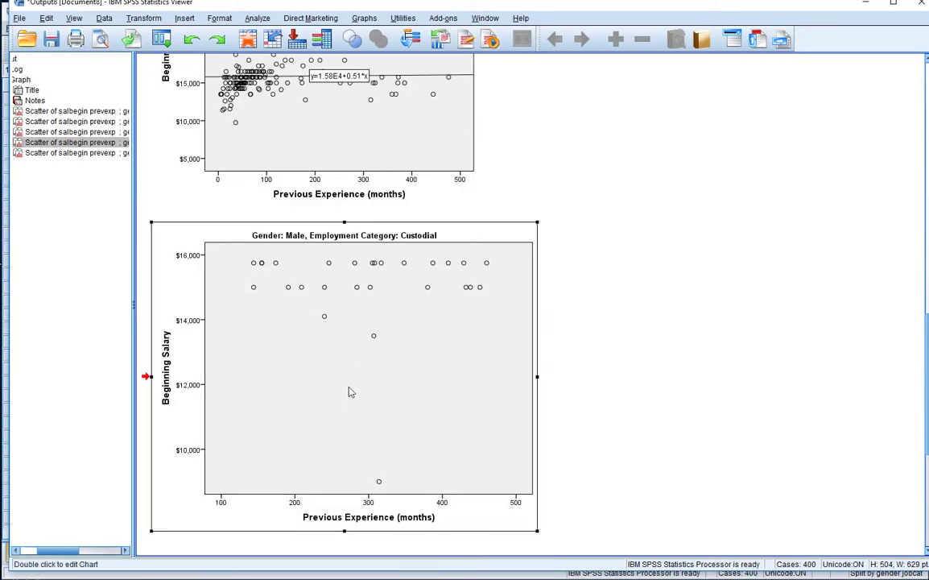
click(365, 170)
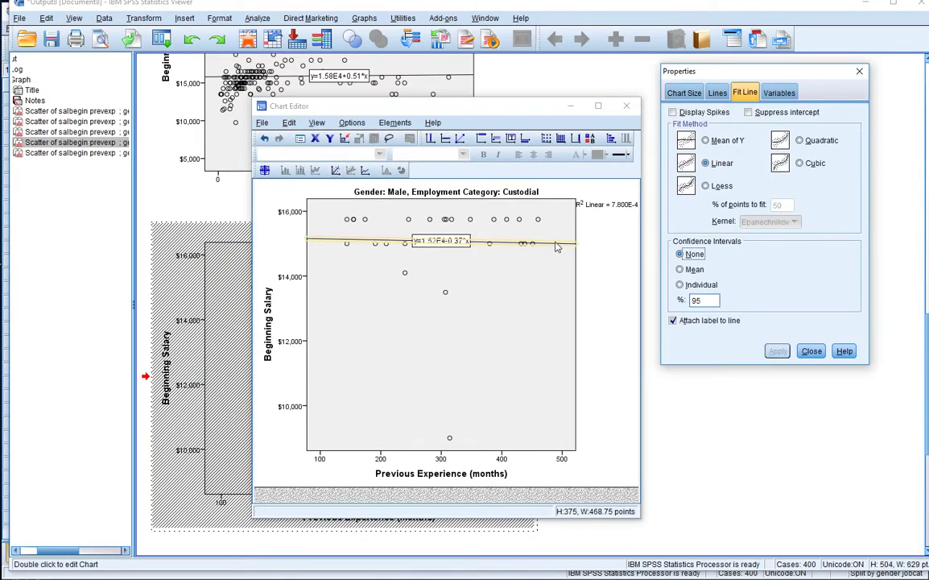
click(626, 106)
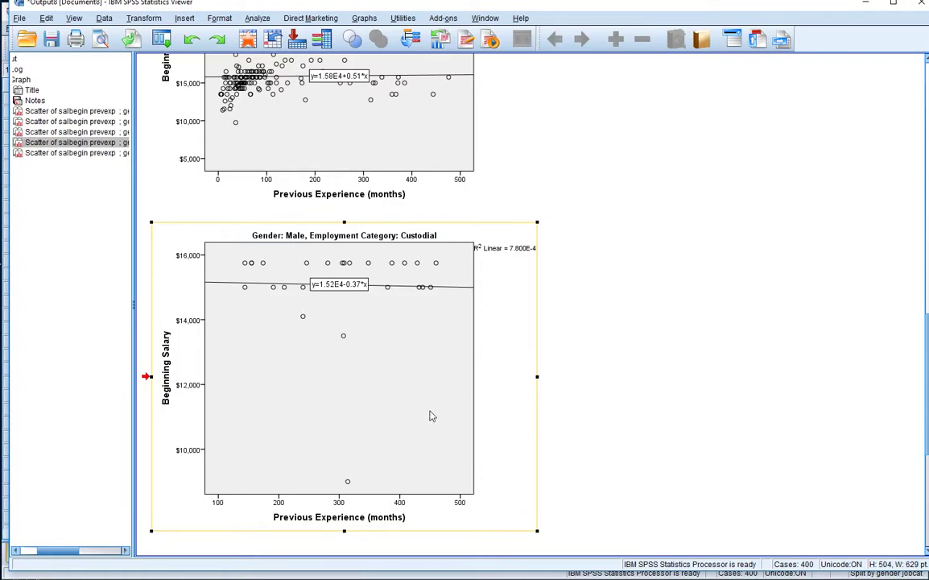
- Add a linear fit line at total to the male manager scatterplot and close its chart editor
scroll(432, 415, down, 6)
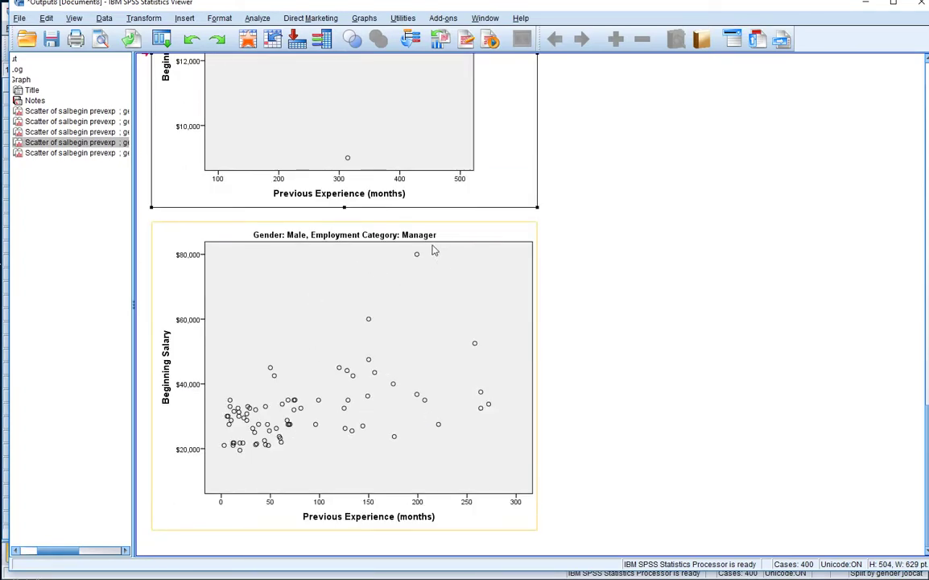
double_click(352, 372)
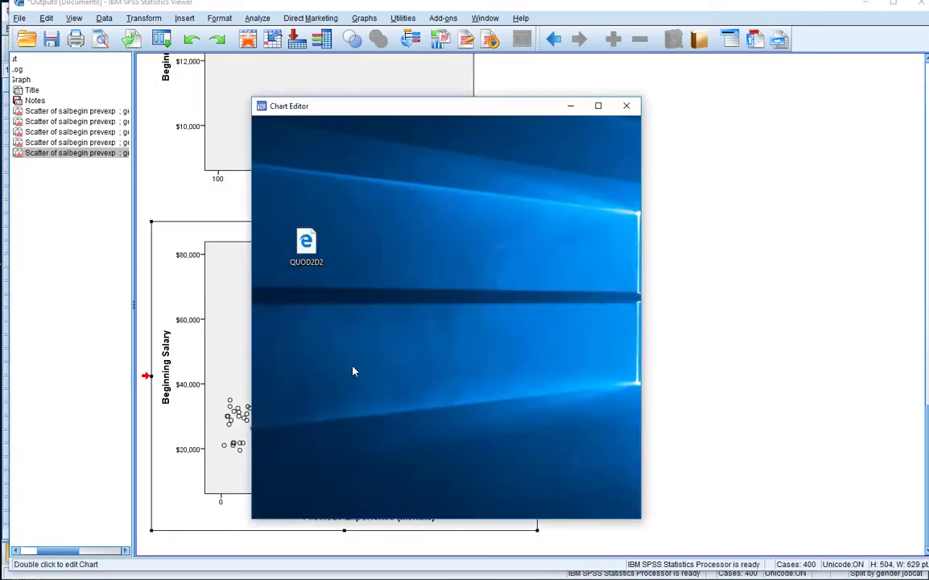
click(337, 170)
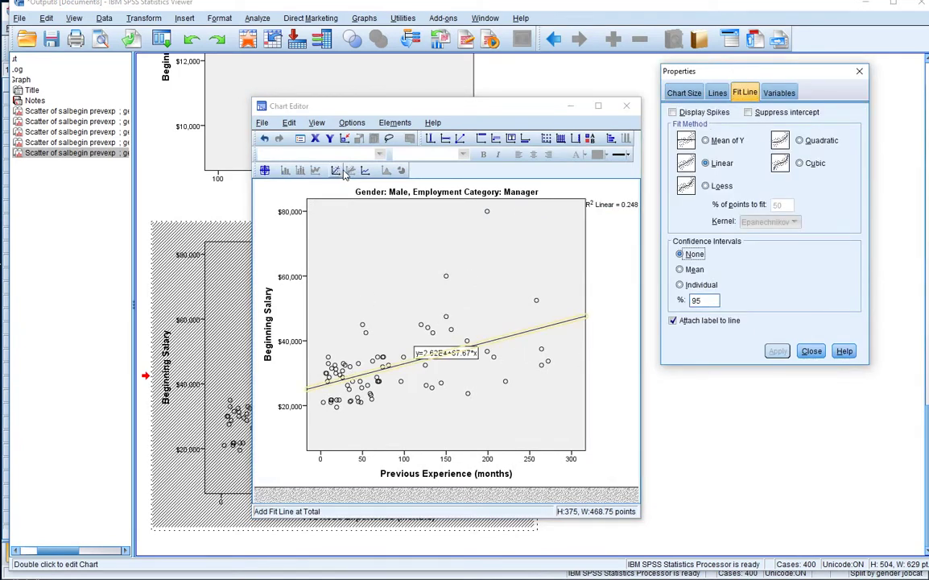
click(626, 105)
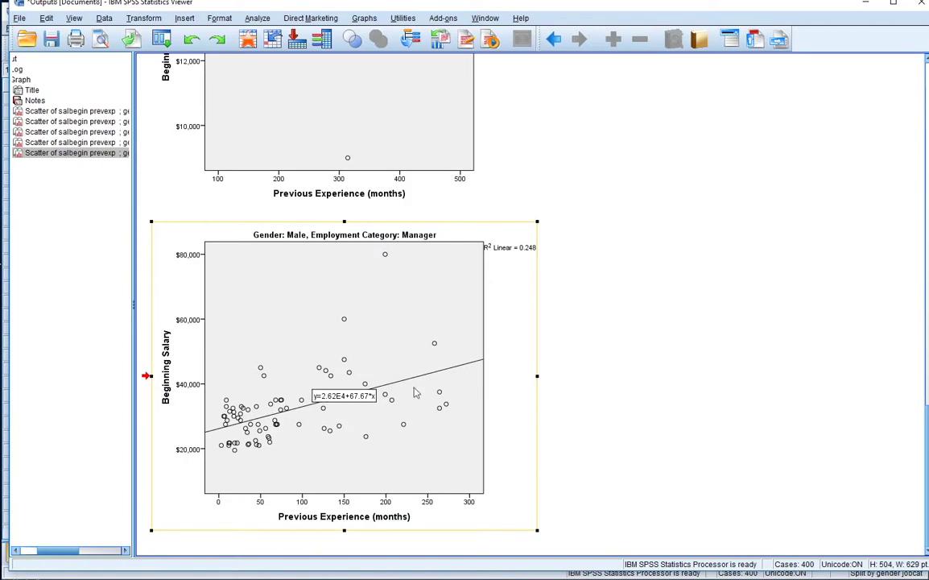
- Compare the fit lines, equations and R² values across all five gender and employment category scatterplots
scroll(416, 392, up, 15)
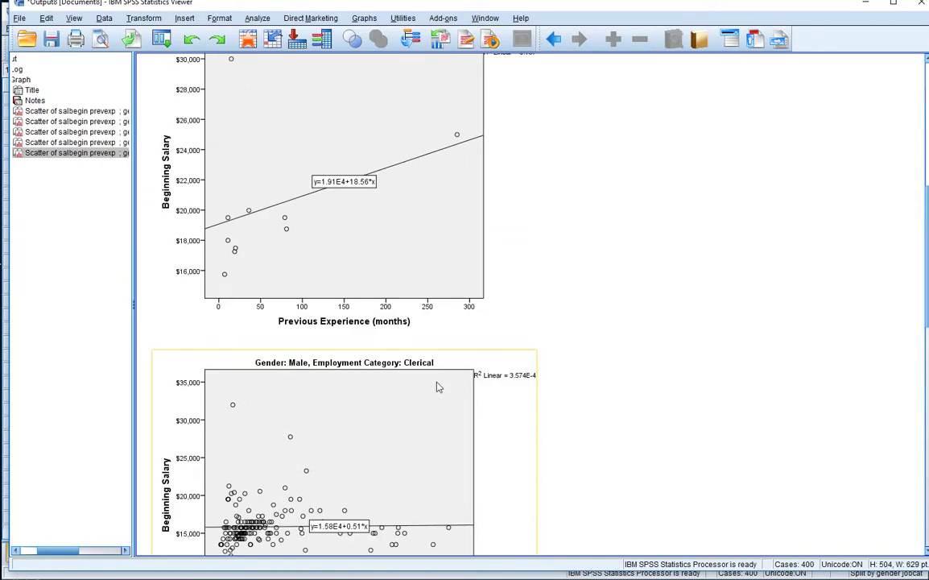
scroll(437, 388, up, 3)
scroll(362, 397, down, 10)
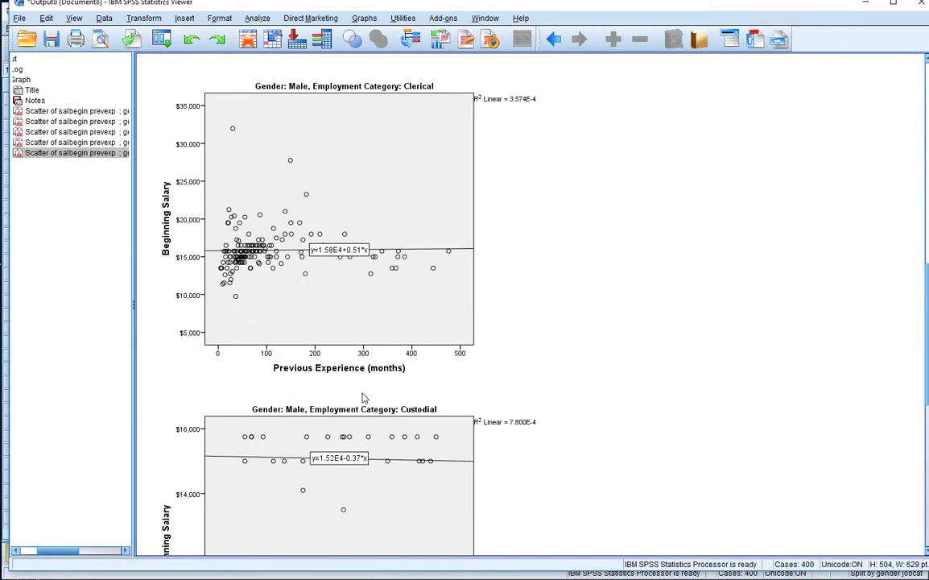
scroll(362, 397, down, 12)
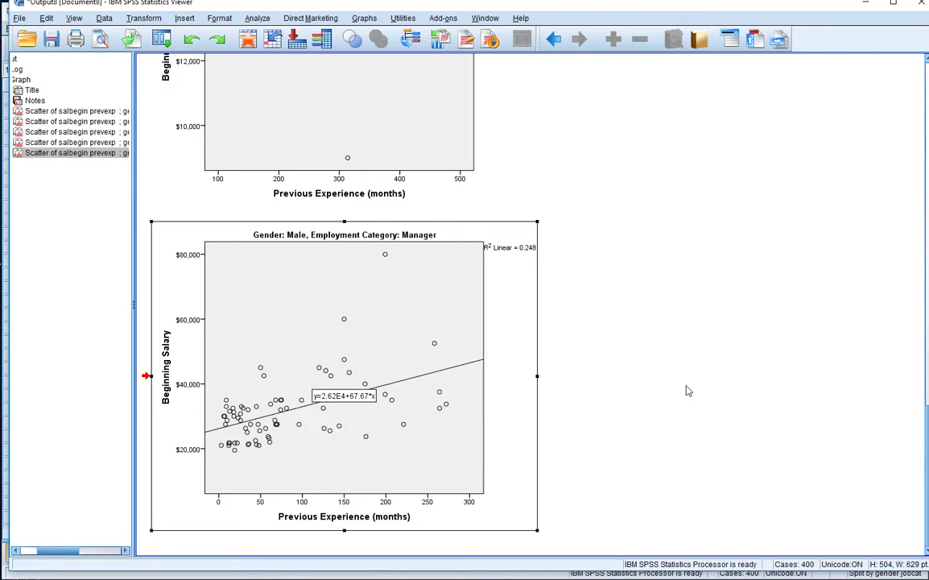
scroll(688, 391, up, 15)
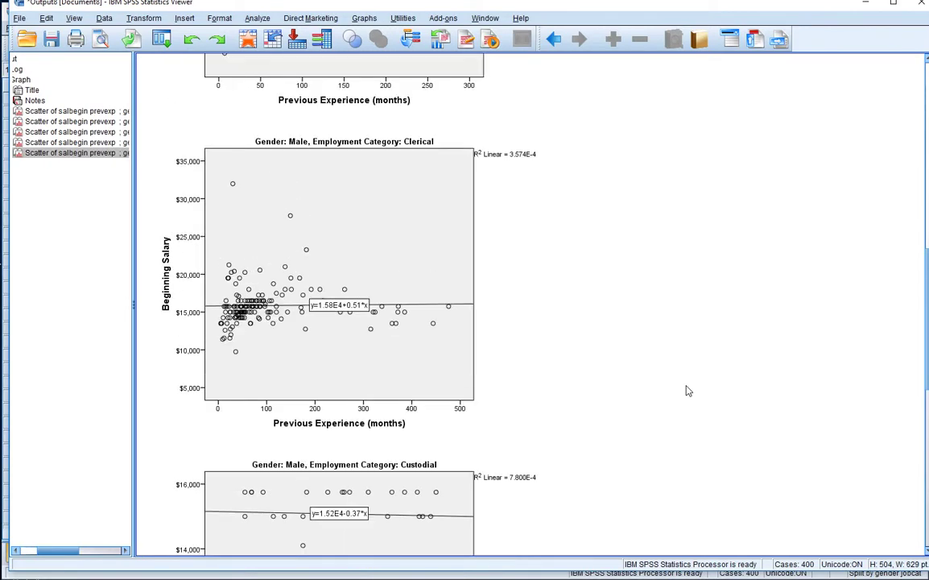
scroll(688, 391, up, 3)
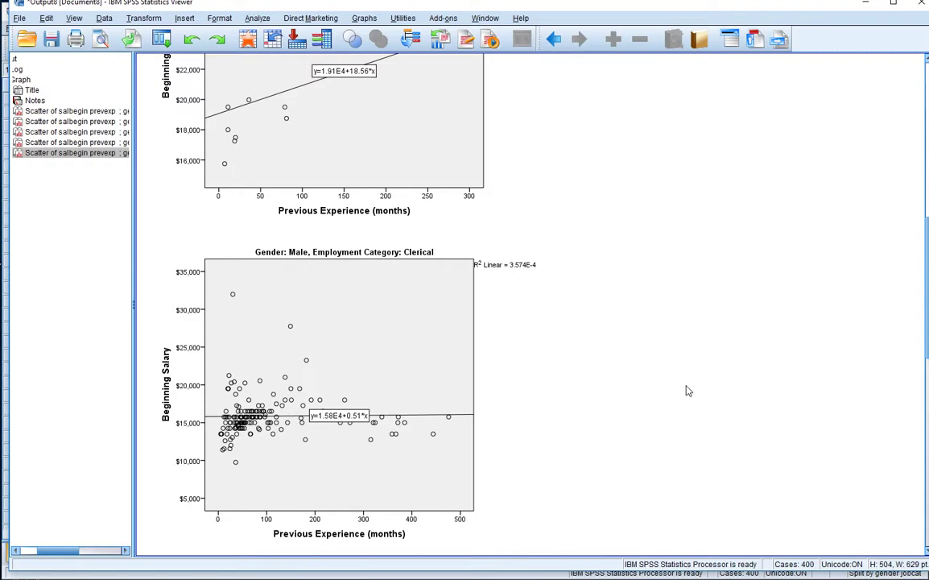
scroll(680, 390, up, 5)
click(287, 160)
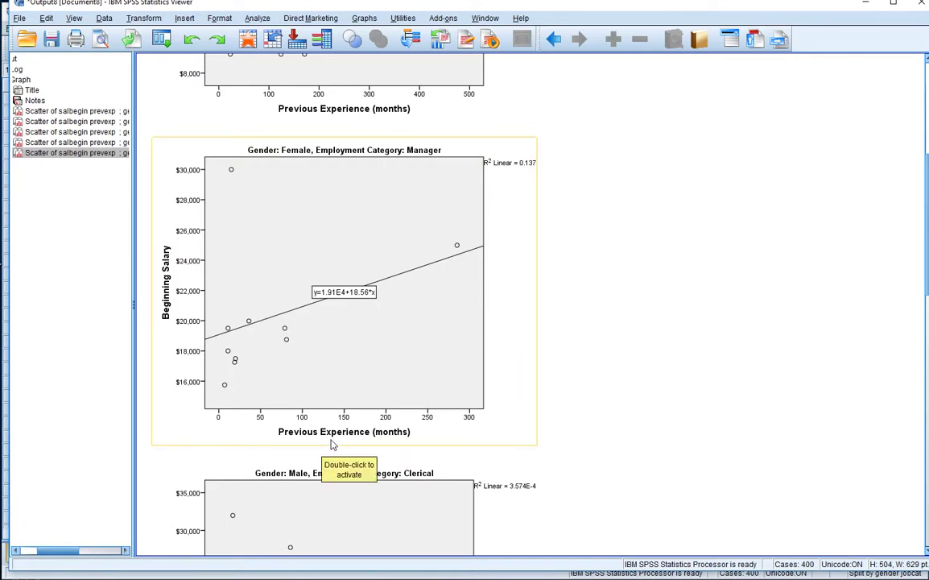
scroll(170, 284, up, 8)
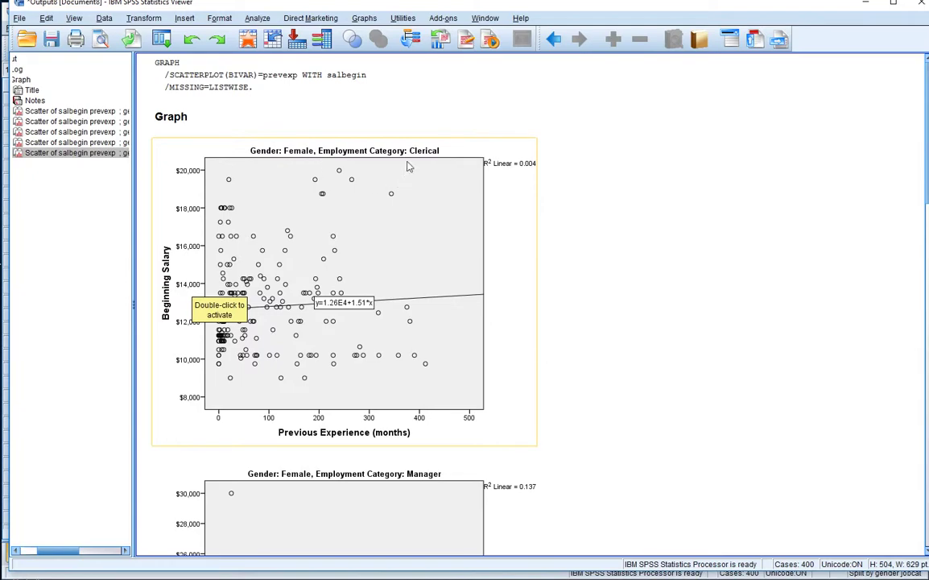
scroll(429, 236, down, 3)
scroll(429, 236, down, 20)
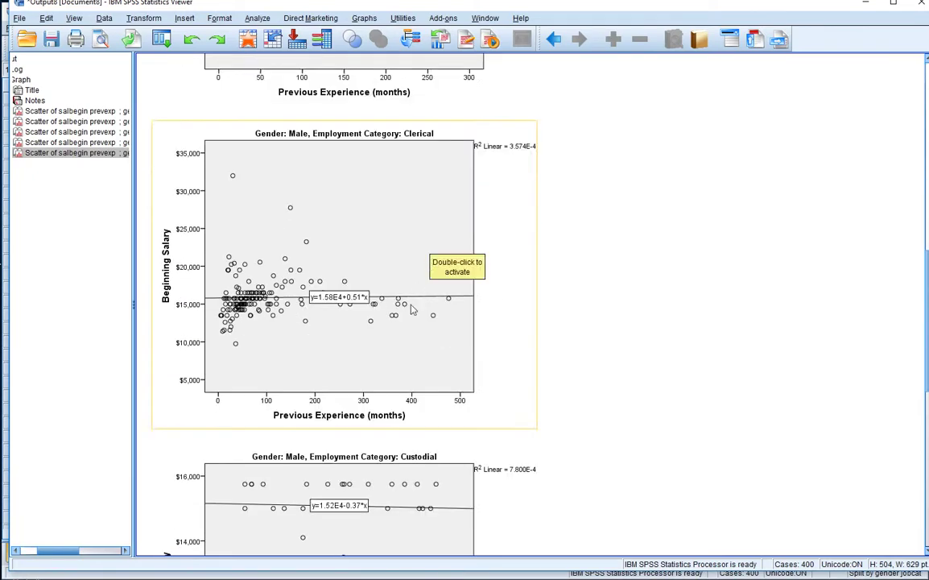